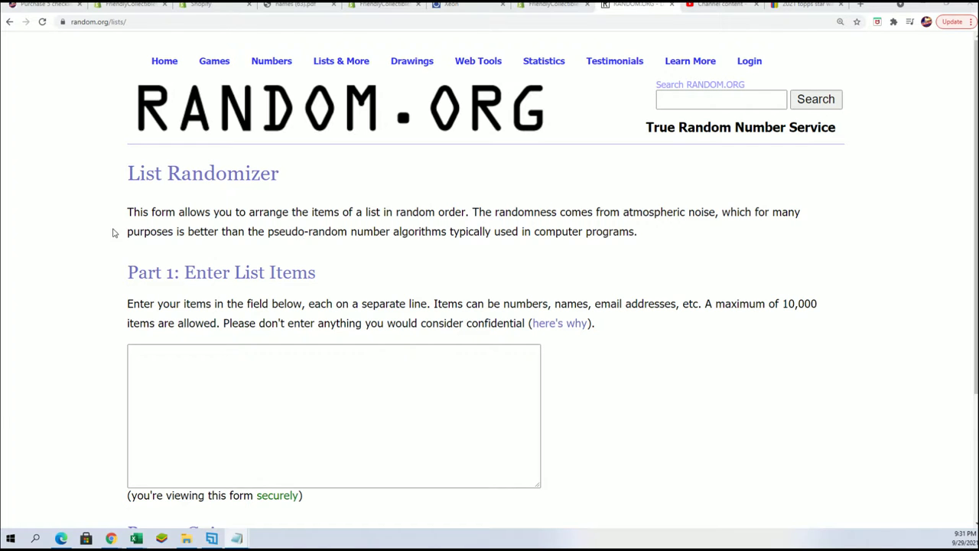
# Copy the block of owner names from Notepad and paste it into the List Items box.
pyautogui.moveTo(920, 29); pyautogui.dragTo(670, 28)
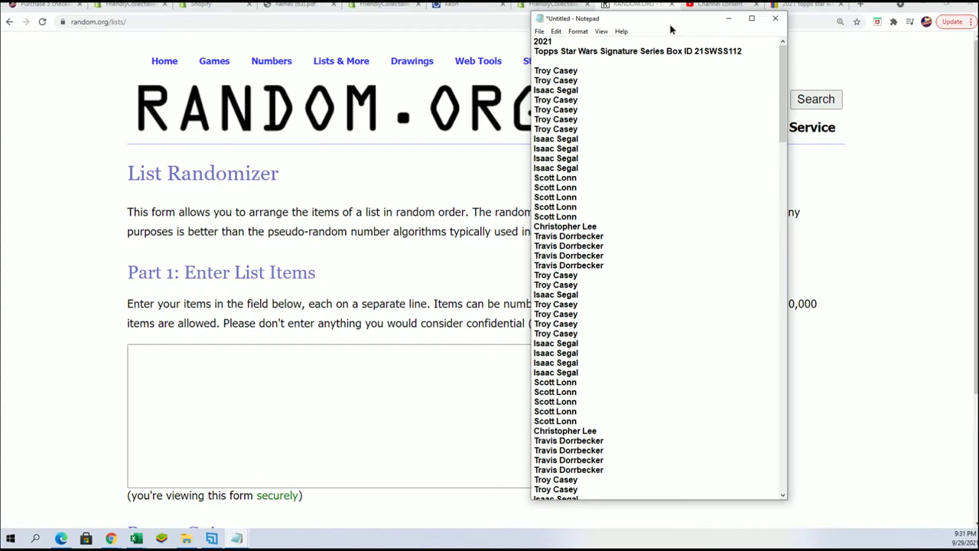
pyautogui.moveTo(535, 70)
pyautogui.mouseDown()
pyautogui.moveTo(581, 498)
pyautogui.moveTo(597, 218)
pyautogui.moveTo(603, 227)
pyautogui.mouseUp()
pyautogui.rightClick(612, 224)
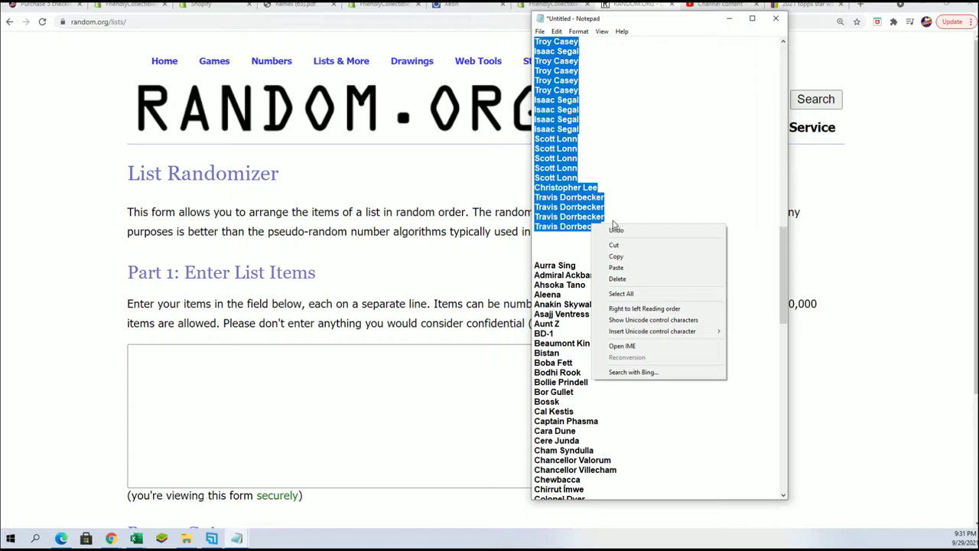
pyautogui.click(616, 256)
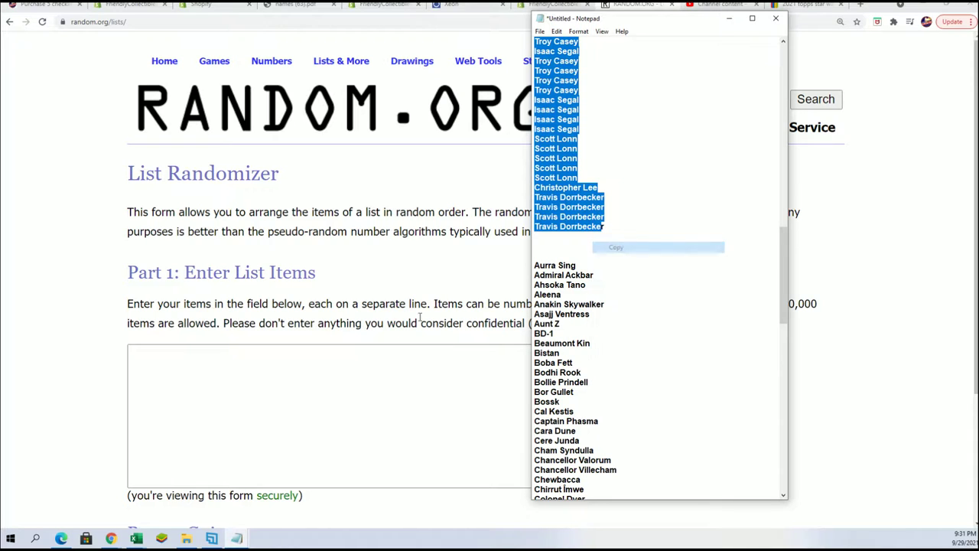
pyautogui.click(318, 359)
pyautogui.rightClick(318, 359)
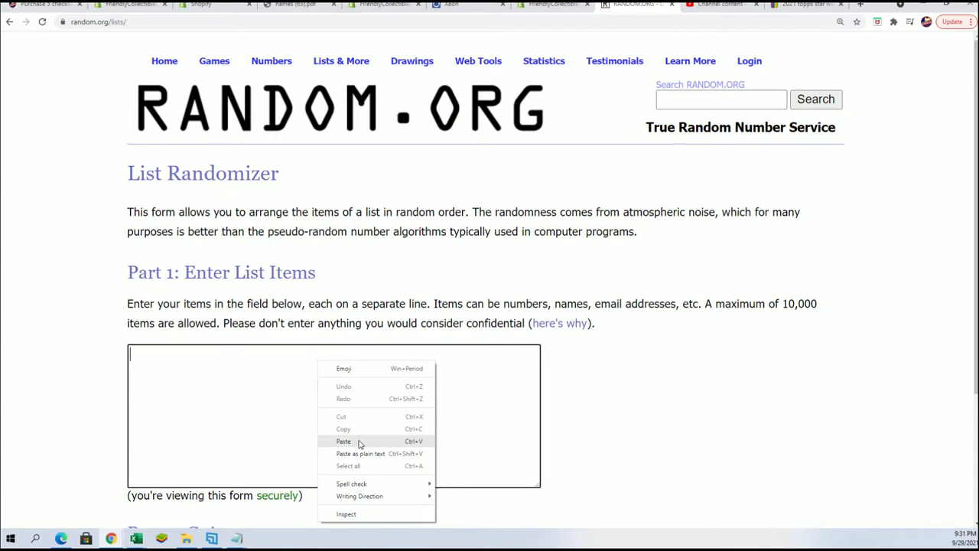
pyautogui.click(360, 442)
pyautogui.scroll(-3, 680, 321)
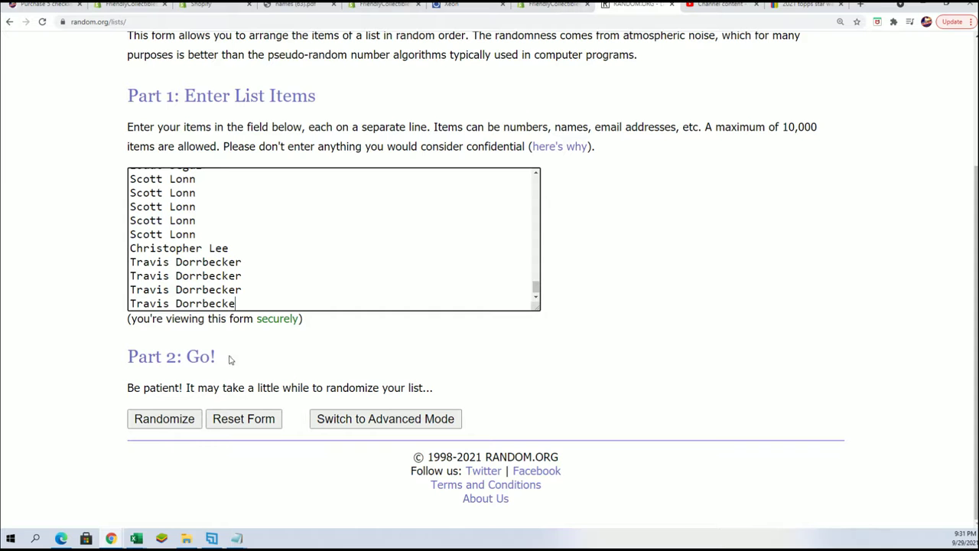
pyautogui.click(184, 418)
pyautogui.scroll(-5, 255, 338)
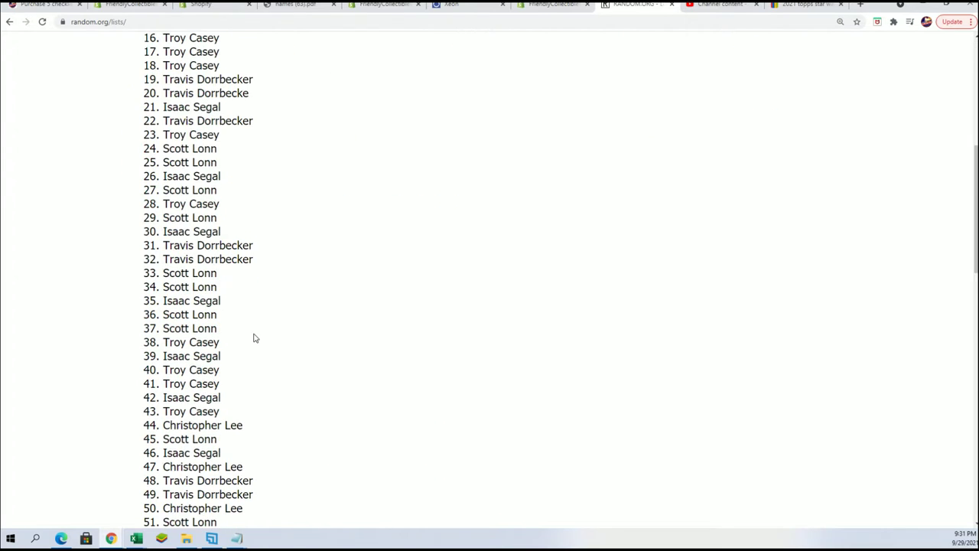
pyautogui.scroll(-12, 255, 338)
pyautogui.click(143, 420)
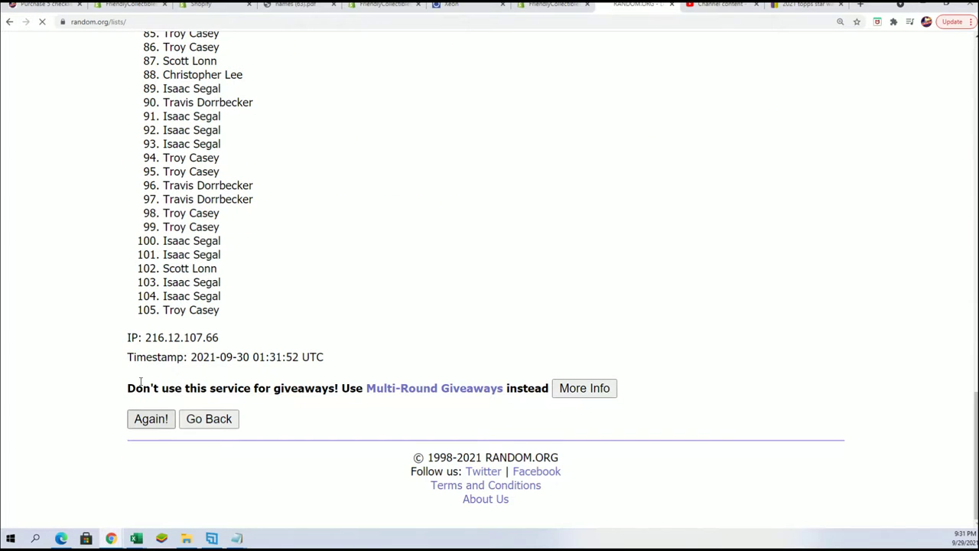
pyautogui.scroll(-10, 177, 368)
pyautogui.scroll(-6, 178, 369)
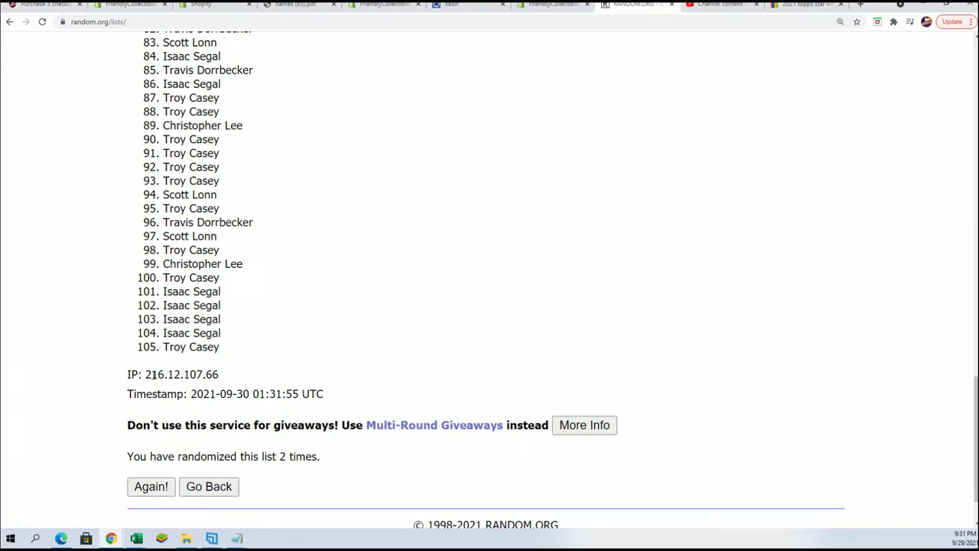
pyautogui.click(151, 418)
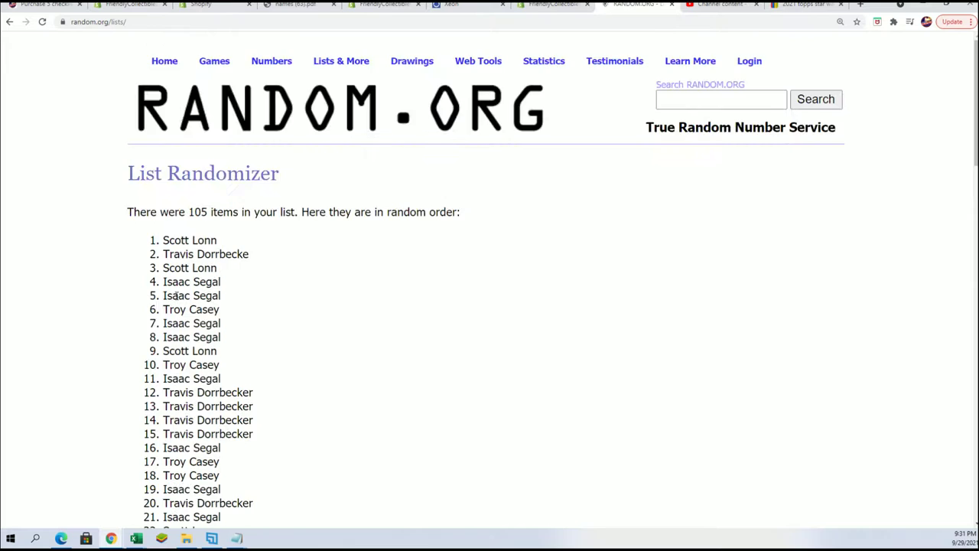
pyautogui.scroll(-15, 131, 390)
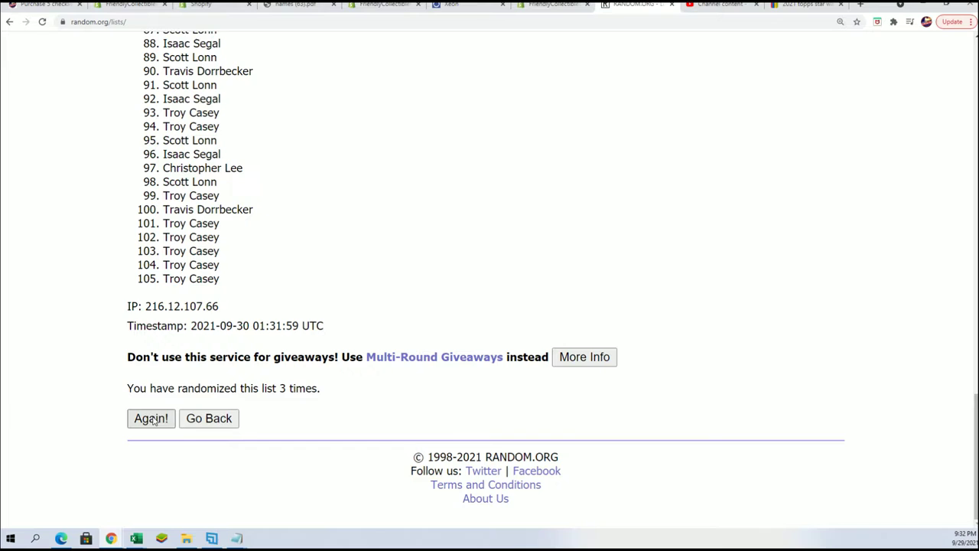
pyautogui.click(152, 419)
pyautogui.scroll(-15, 148, 344)
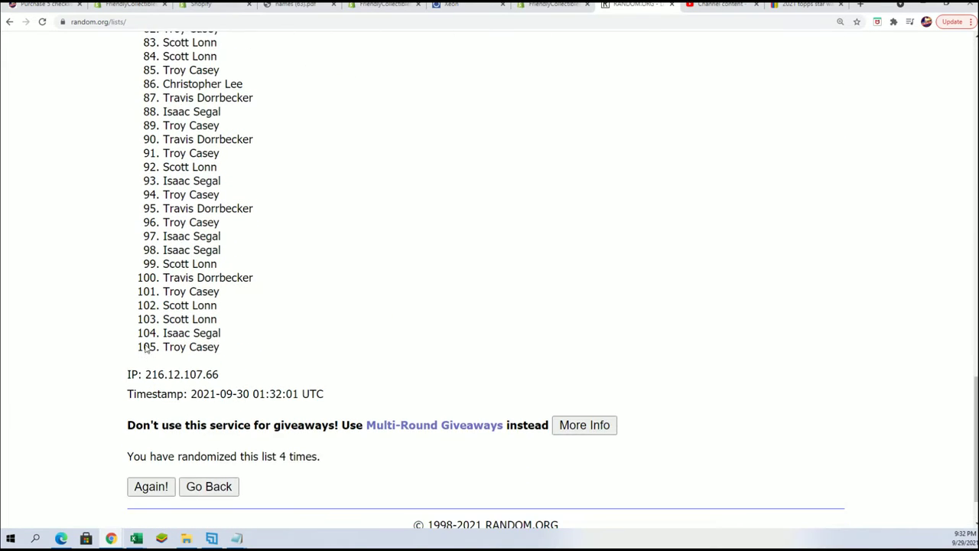
pyautogui.scroll(-2, 146, 348)
pyautogui.click(145, 425)
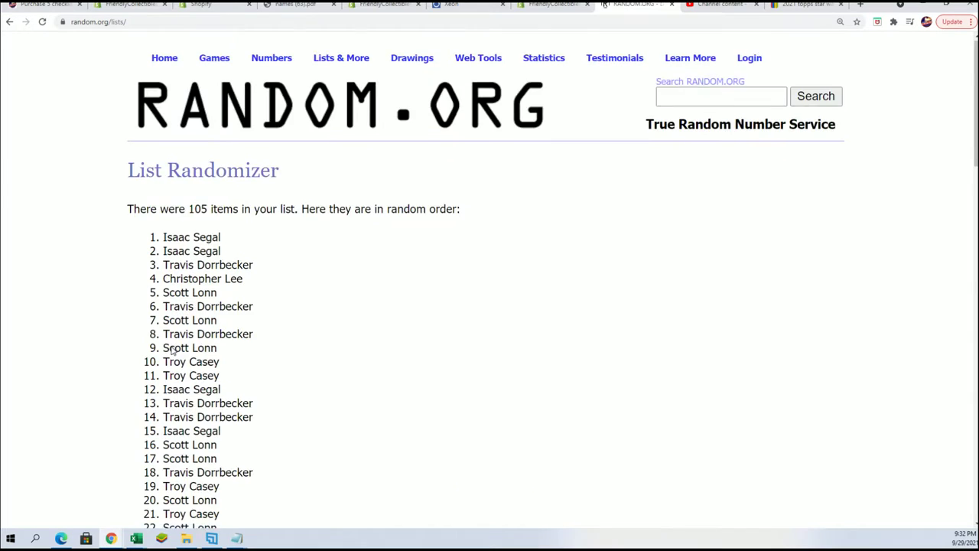
pyautogui.scroll(-15, 153, 428)
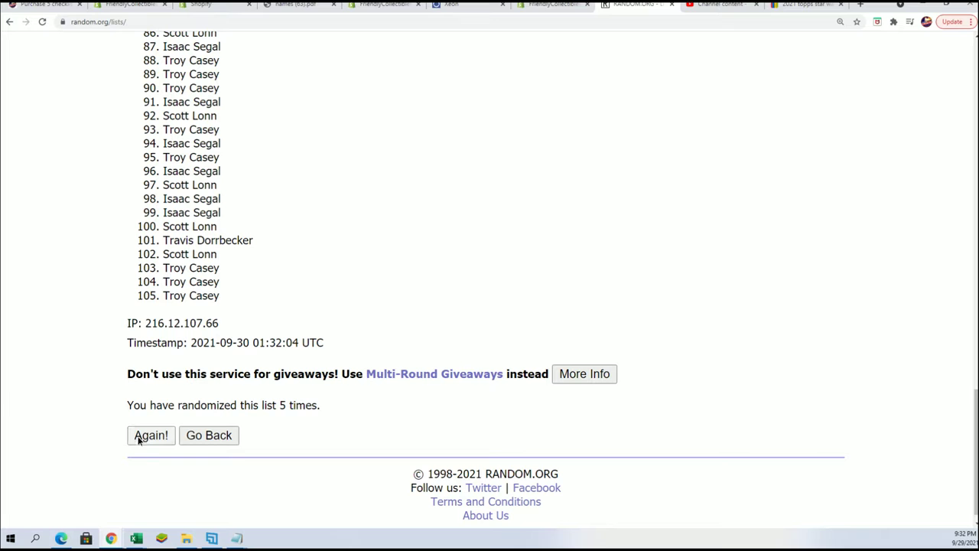
pyautogui.click(140, 437)
pyautogui.scroll(-15, 153, 447)
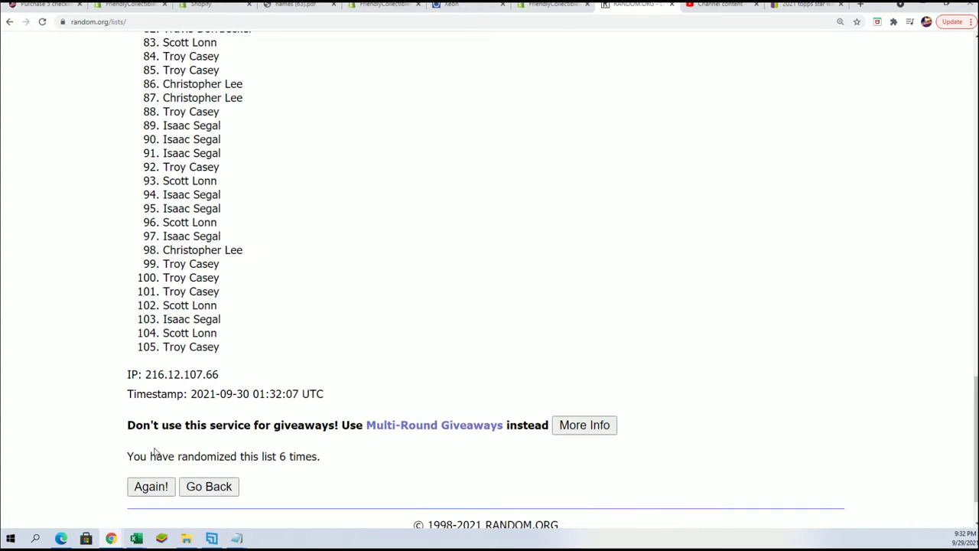
pyautogui.scroll(-2, 145, 453)
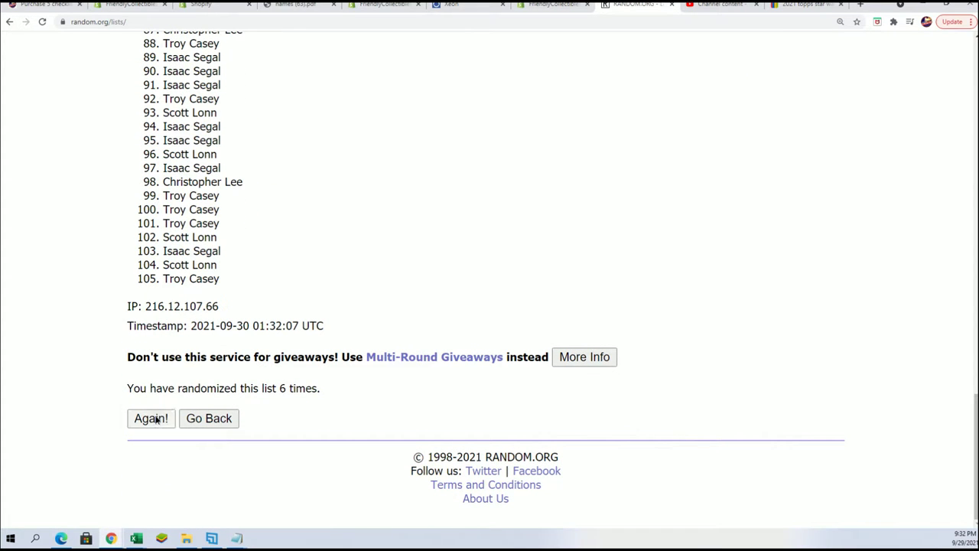
pyautogui.click(155, 417)
pyautogui.scroll(-2, 289, 234)
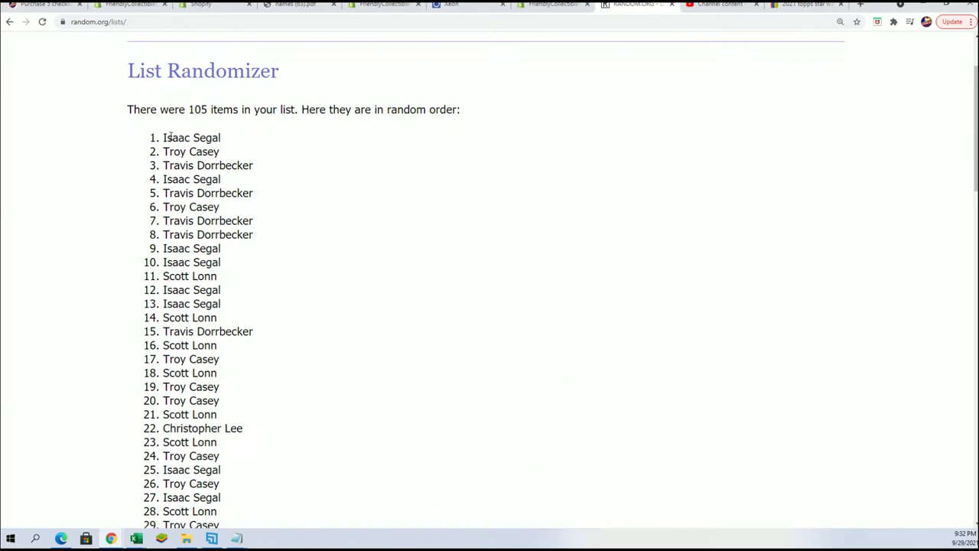
# Copy the 105 shuffled owner names and paste them as plain text into Excel from A2.
pyautogui.moveTo(163, 137)
pyautogui.mouseDown()
pyautogui.moveTo(268, 528)
pyautogui.moveTo(273, 500)
pyautogui.moveTo(252, 489)
pyautogui.moveTo(250, 149)
pyautogui.moveTo(229, 278)
pyautogui.mouseUp()
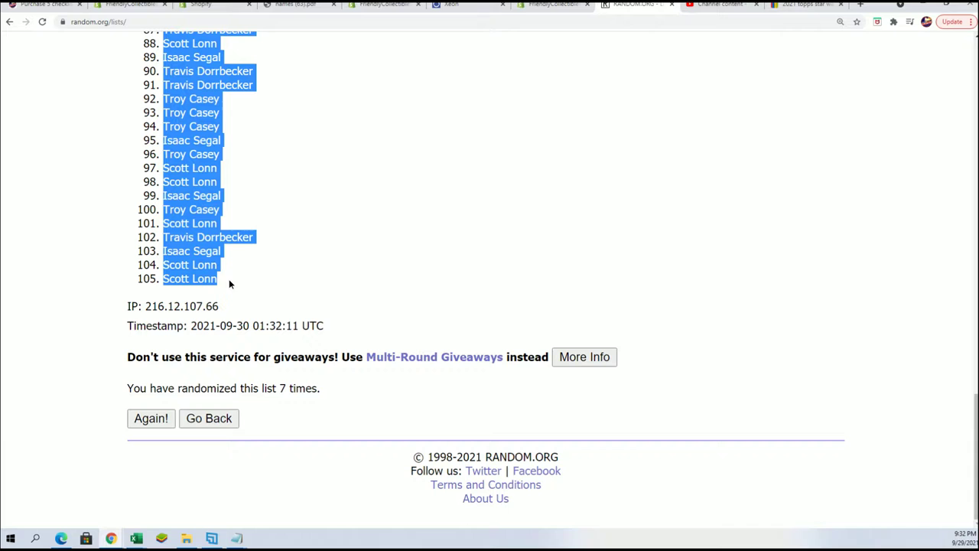
pyautogui.rightClick(206, 262)
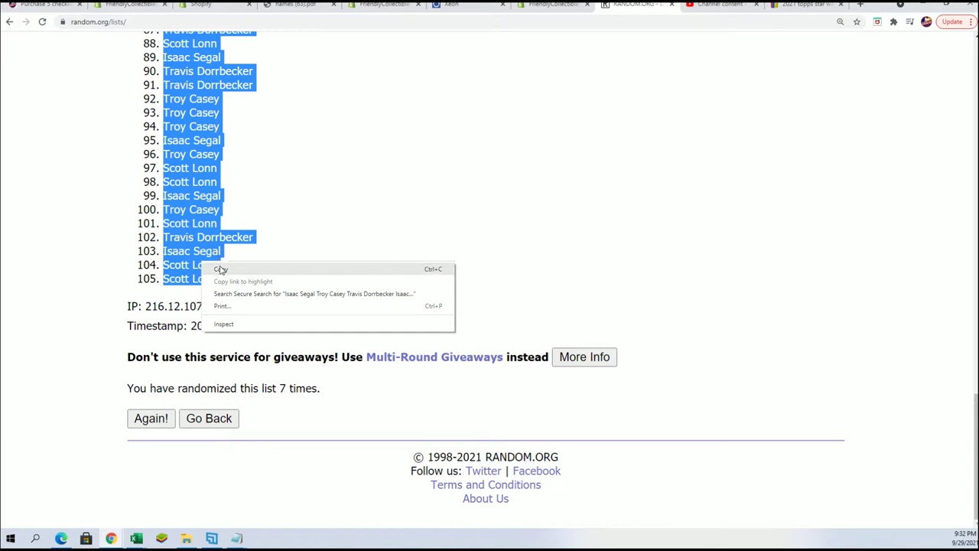
pyautogui.click(221, 269)
pyautogui.scroll(15, 306, 296)
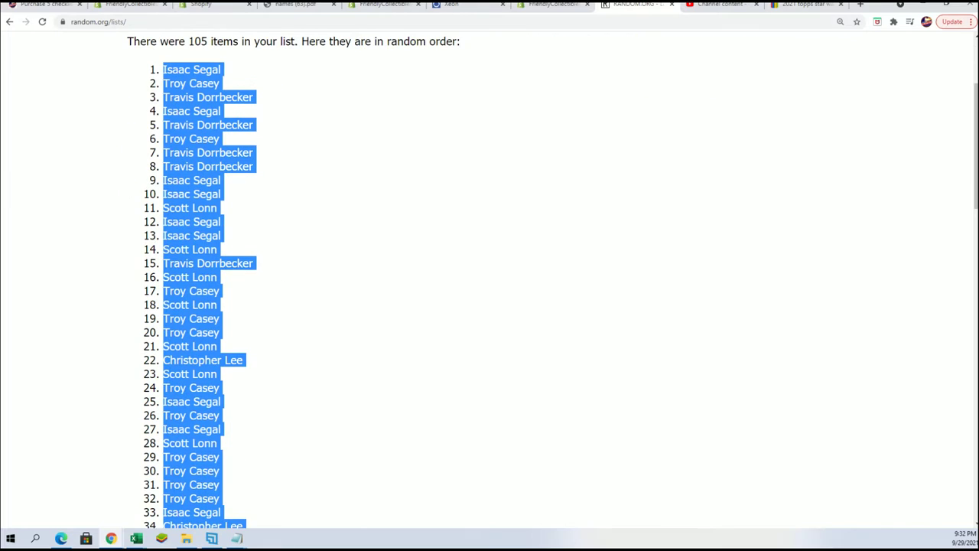
pyautogui.hotkey('alt', 'Tab')
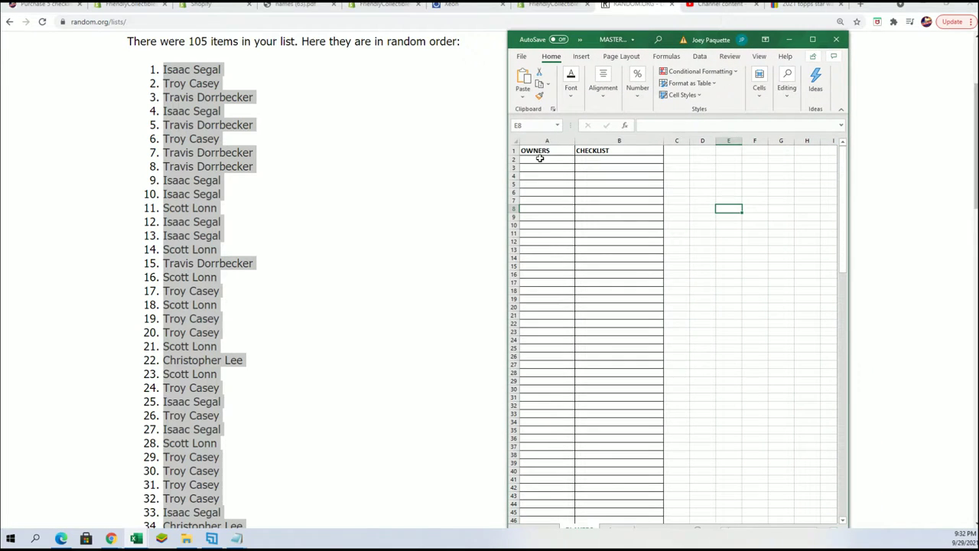
pyautogui.rightClick(529, 158)
pyautogui.click(562, 231)
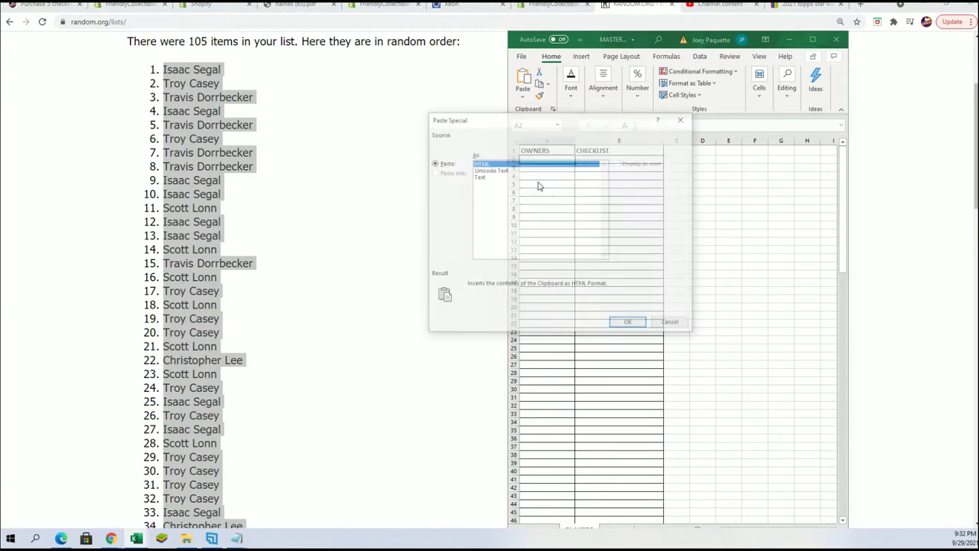
pyautogui.click(479, 178)
pyautogui.click(629, 323)
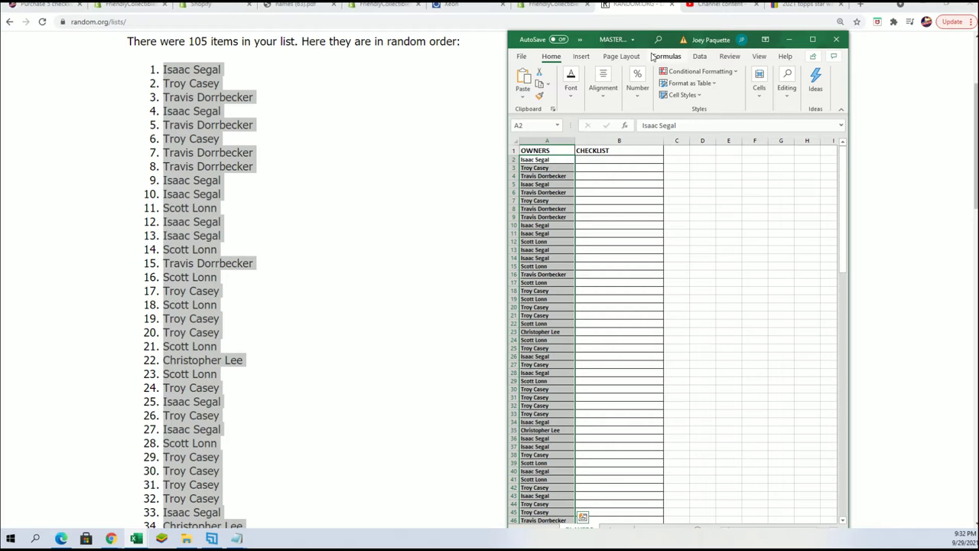
# Zoom the PLAYERS sheet to 140% and select CHECKLIST cell B2.
pyautogui.moveTo(631, 37); pyautogui.dragTo(631, 2)
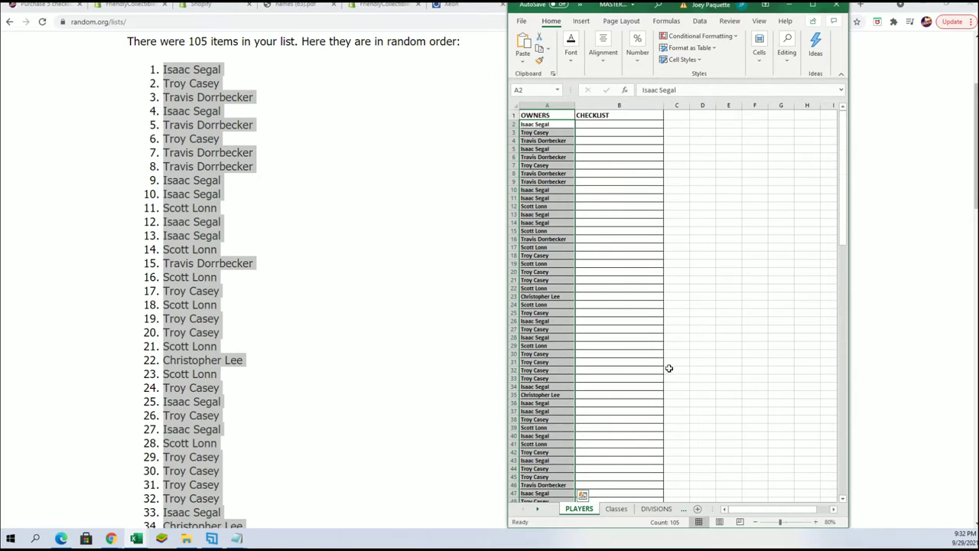
pyautogui.click(815, 521)
pyautogui.click(816, 522)
pyautogui.click(815, 521)
pyautogui.click(815, 521)
pyautogui.click(816, 521)
pyautogui.click(815, 522)
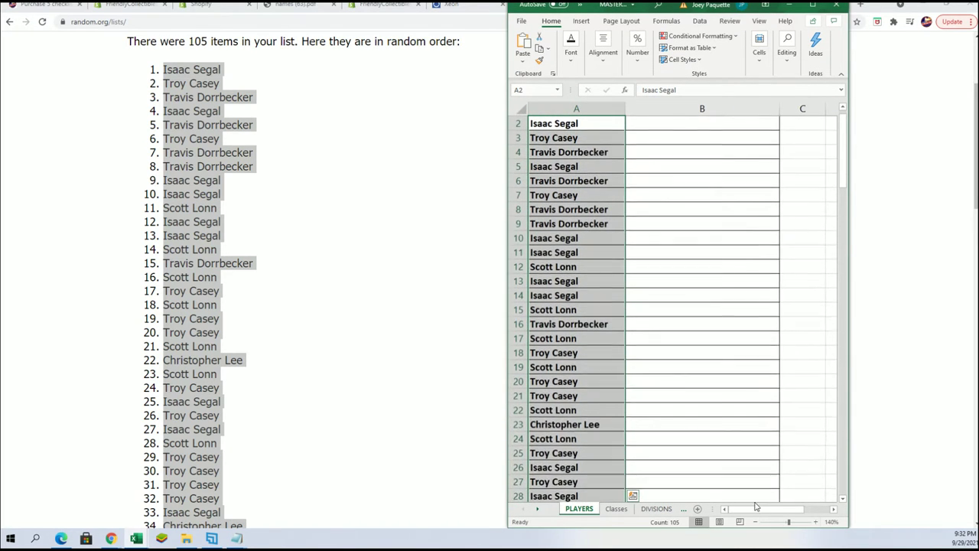
pyautogui.click(657, 145)
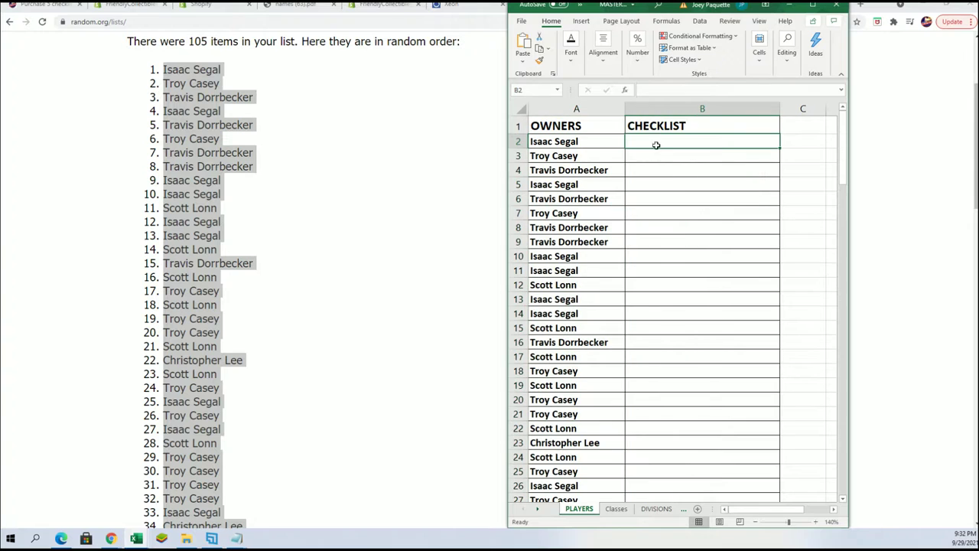
# Go to the Lists section on RANDOM.ORG.
pyautogui.scroll(3, 356, 230)
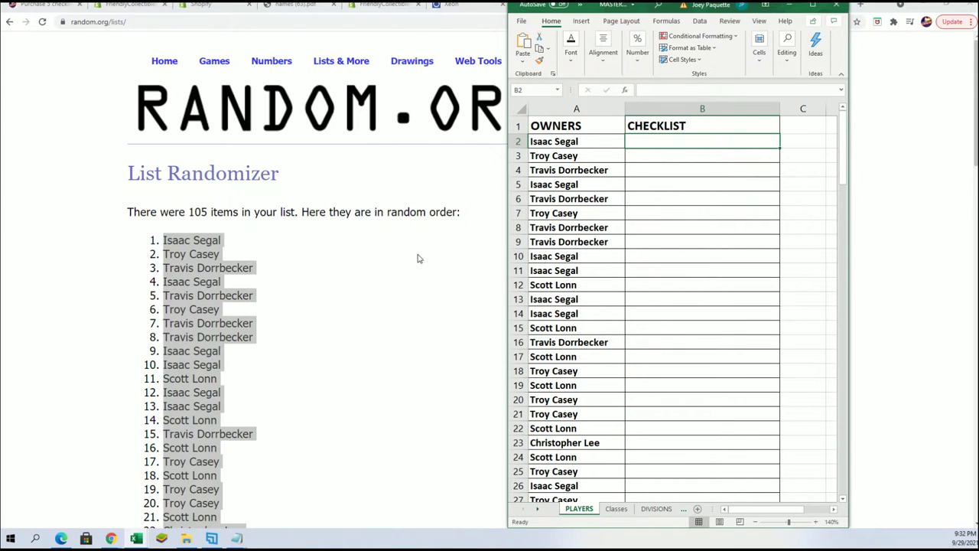
pyautogui.moveTo(341, 62)
pyautogui.click(348, 86)
# Open a fresh List Randomizer and copy the Star Wars character names through Wicket W. Warrick from Notepad.
pyautogui.click(348, 82)
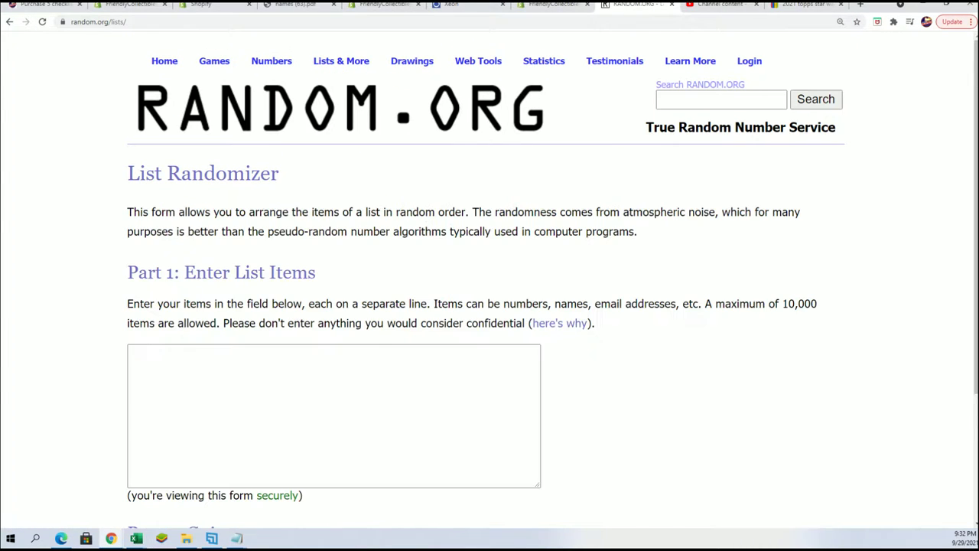
pyautogui.hotkey('alt', 'Tab')
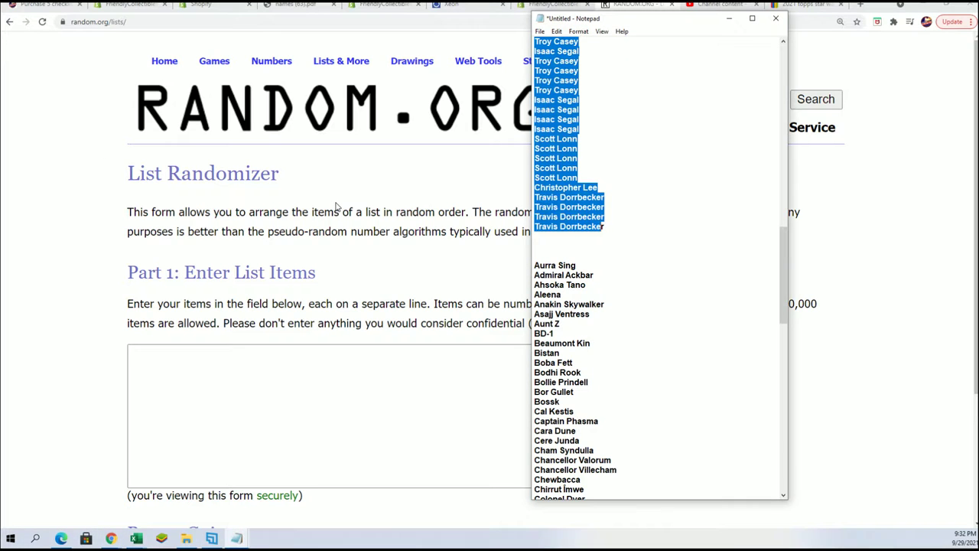
pyautogui.scroll(-1, 393, 164)
pyautogui.scroll(-6, 609, 278)
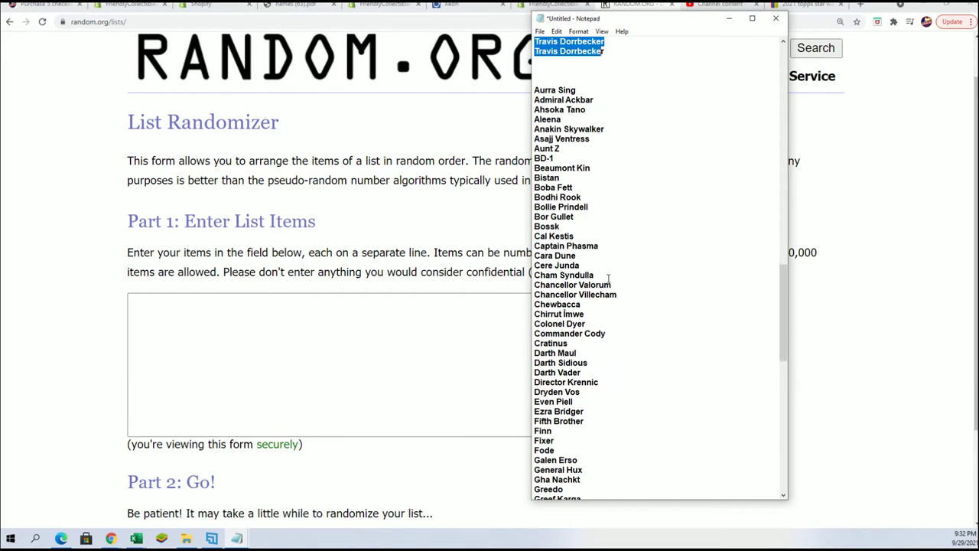
pyautogui.click(550, 88)
pyautogui.hotkey('ctrl', 'a')
pyautogui.scroll(-20, 581, 229)
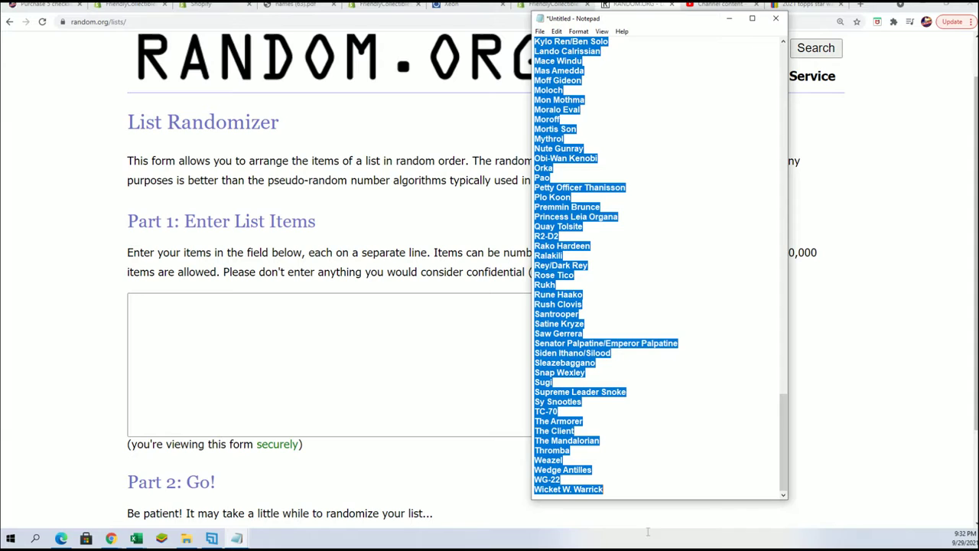
pyautogui.moveTo(686, 534)
pyautogui.mouseDown()
pyautogui.moveTo(621, 461)
pyautogui.moveTo(625, 493)
pyautogui.mouseUp()
pyautogui.rightClick(562, 259)
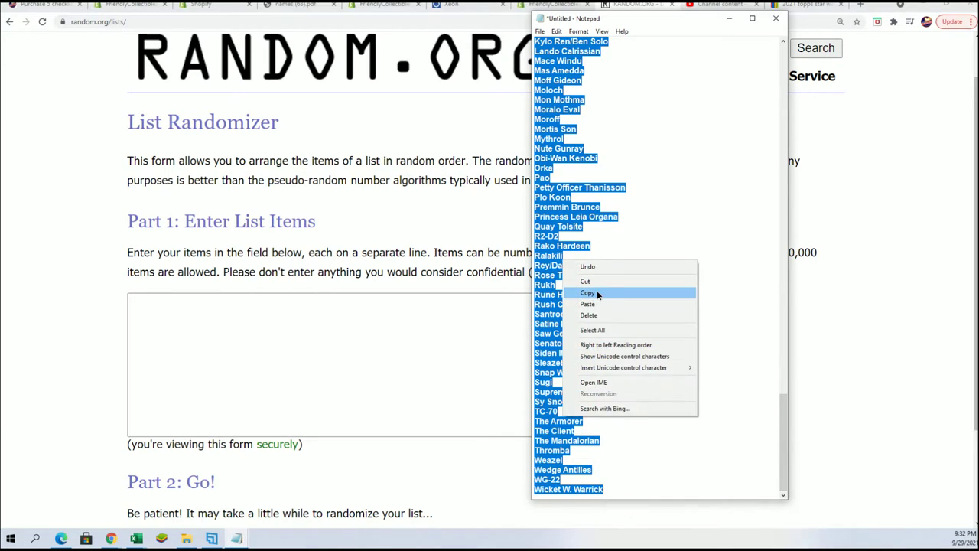
pyautogui.click(603, 293)
# Paste the character names into the List Randomizer entry box.
pyautogui.click(247, 305)
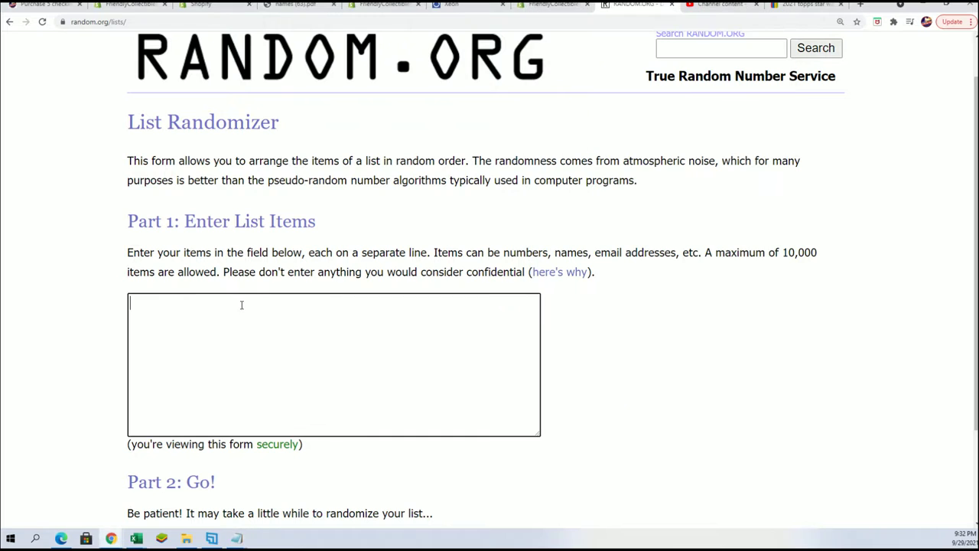
pyautogui.rightClick(243, 303)
pyautogui.click(277, 387)
pyautogui.scroll(-3, 590, 335)
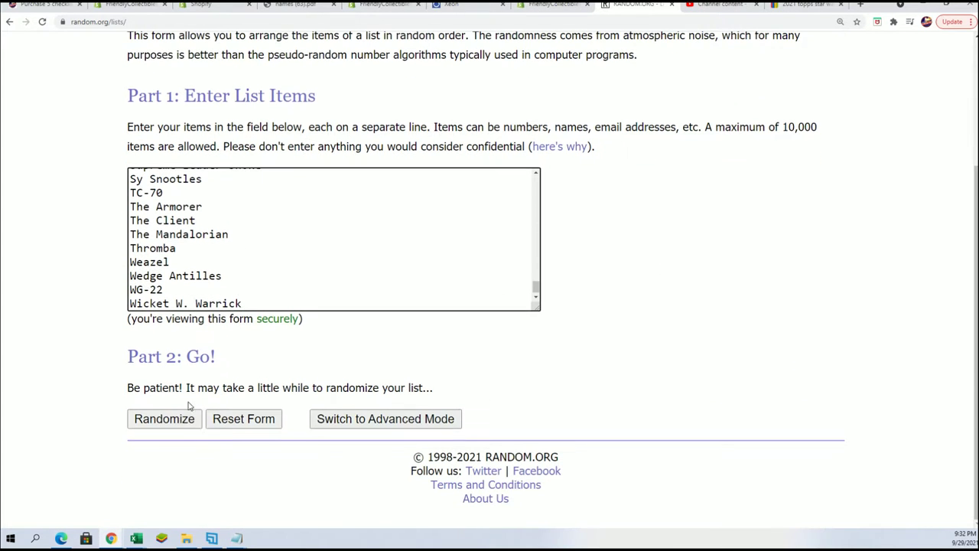
# Randomize the 105 character names and reshuffle six more times, leaving Ahsoka Tano first.
pyautogui.click(179, 422)
pyautogui.scroll(-18, 100, 391)
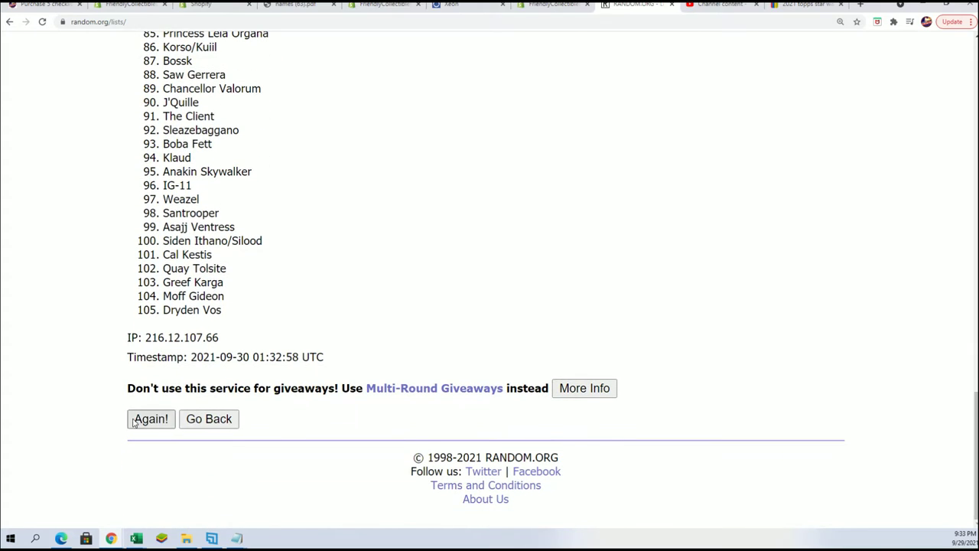
pyautogui.click(151, 418)
pyautogui.scroll(-5, 134, 416)
pyautogui.scroll(-12, 134, 416)
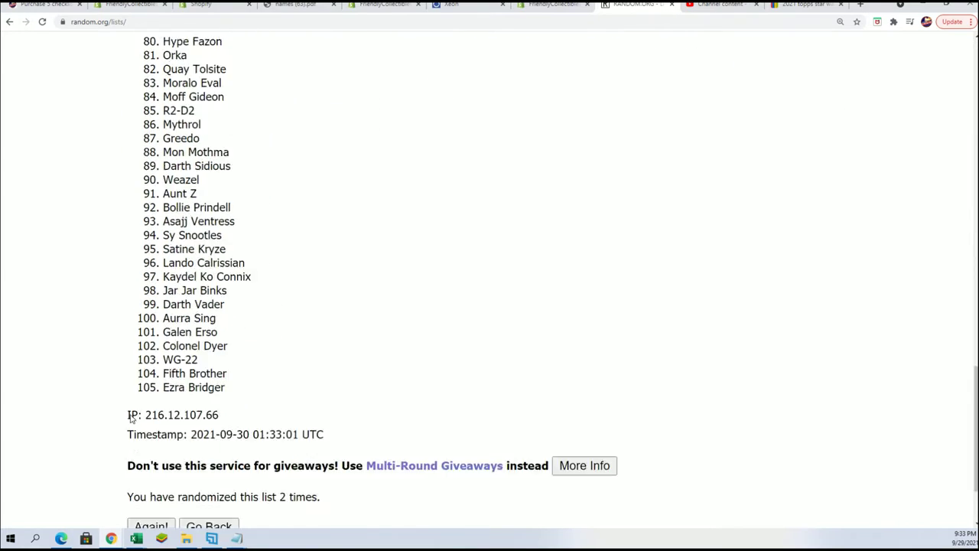
pyautogui.click(147, 420)
pyautogui.scroll(-17, 136, 413)
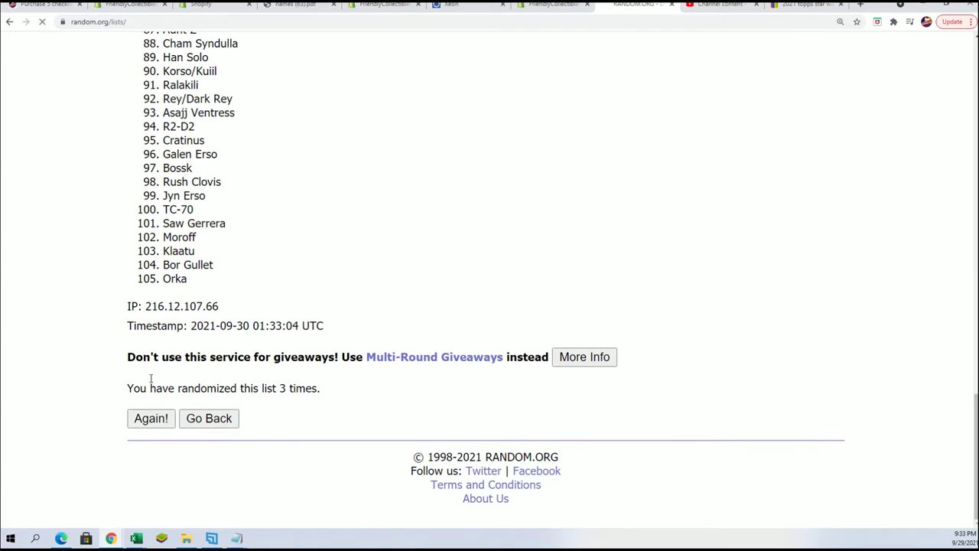
pyautogui.click(147, 420)
pyautogui.scroll(-17, 134, 421)
pyautogui.scroll(-1, 130, 423)
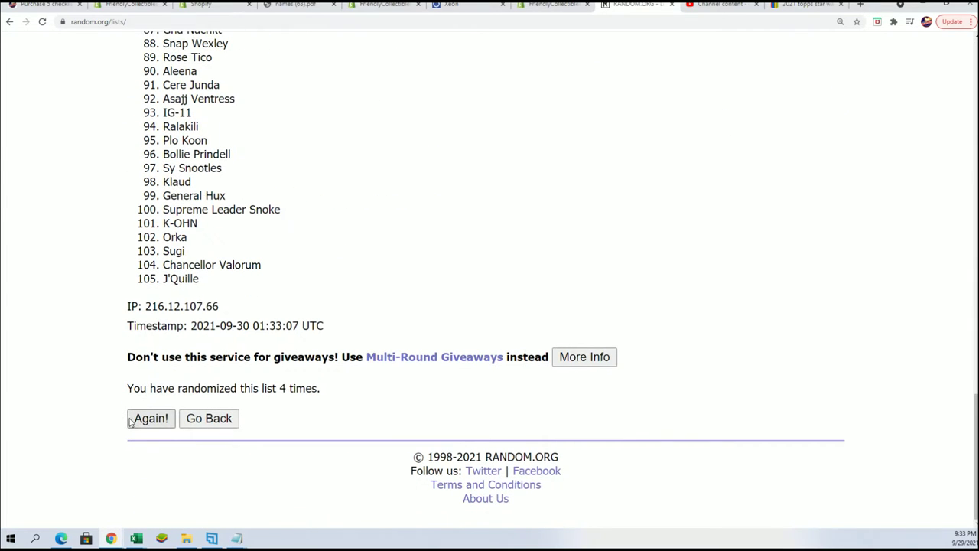
pyautogui.click(143, 421)
pyautogui.scroll(-15, 149, 399)
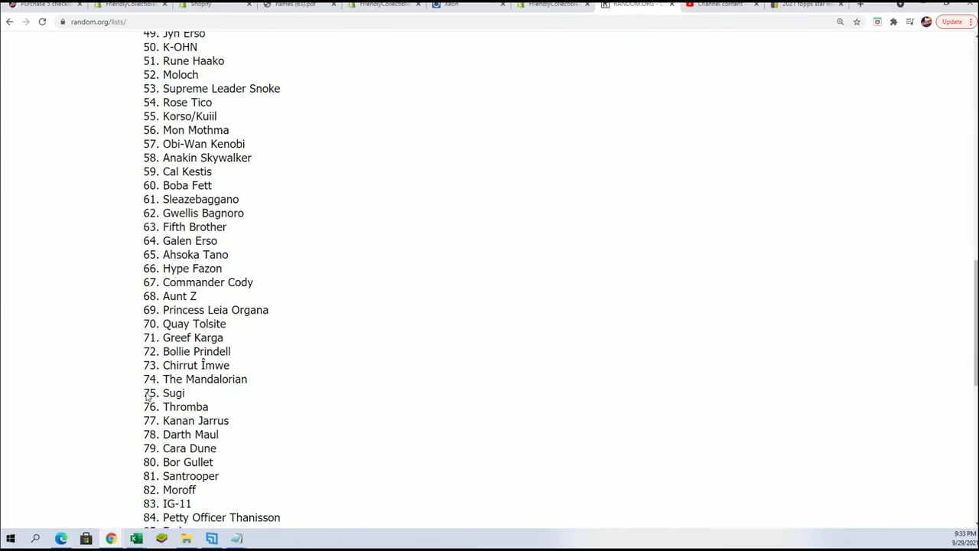
pyautogui.scroll(-2, 142, 401)
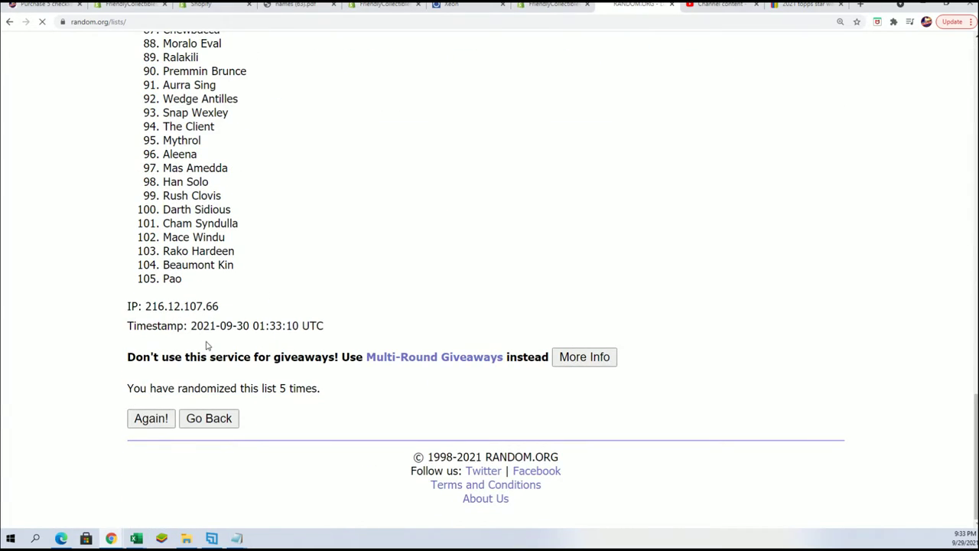
pyautogui.click(144, 422)
pyautogui.scroll(-15, 175, 424)
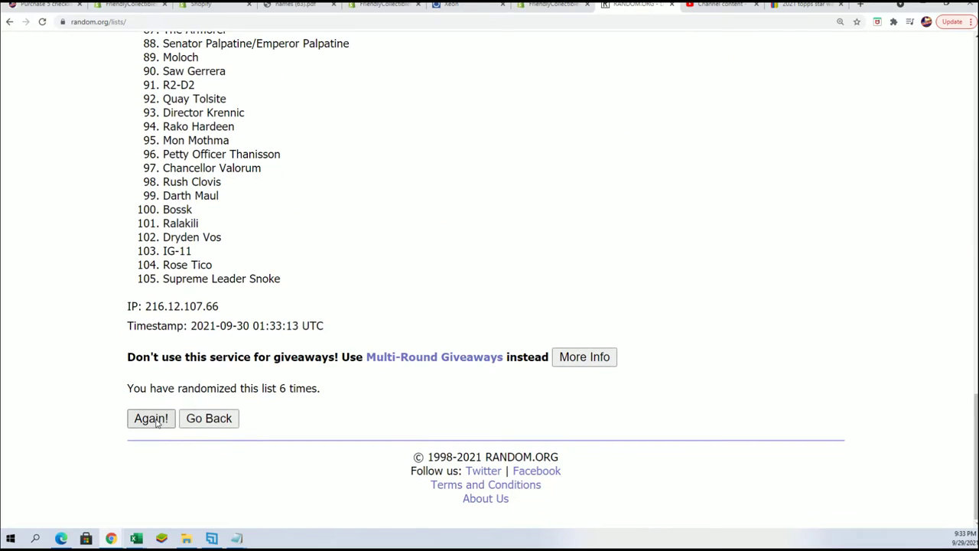
pyautogui.click(155, 423)
pyautogui.scroll(-2, 372, 271)
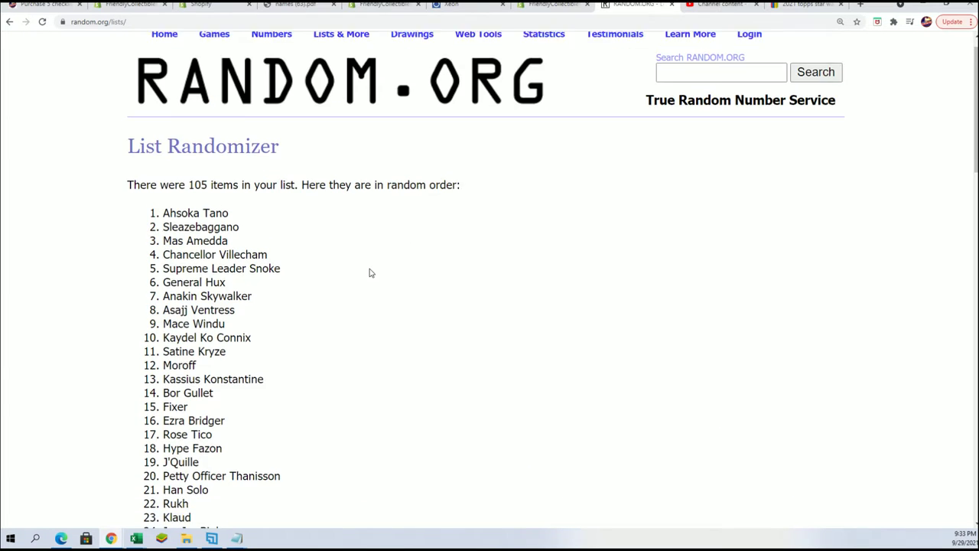
# Copy the final randomized list from Ahsoka Tano to Cratinus.
pyautogui.moveTo(161, 134)
pyautogui.mouseDown()
pyautogui.moveTo(230, 531)
pyautogui.moveTo(282, 403)
pyautogui.moveTo(245, 278)
pyautogui.mouseUp()
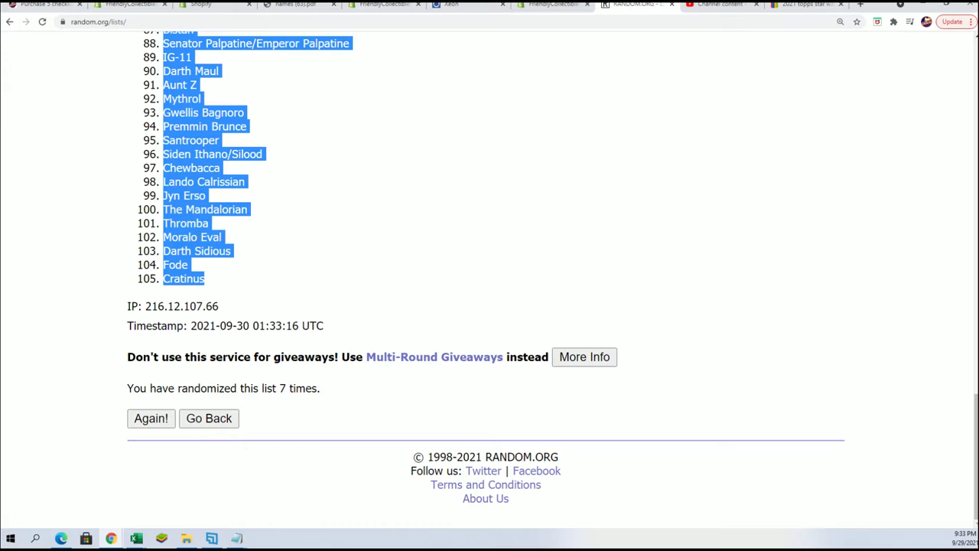
pyautogui.rightClick(199, 234)
pyautogui.click(228, 242)
pyautogui.scroll(15, 408, 324)
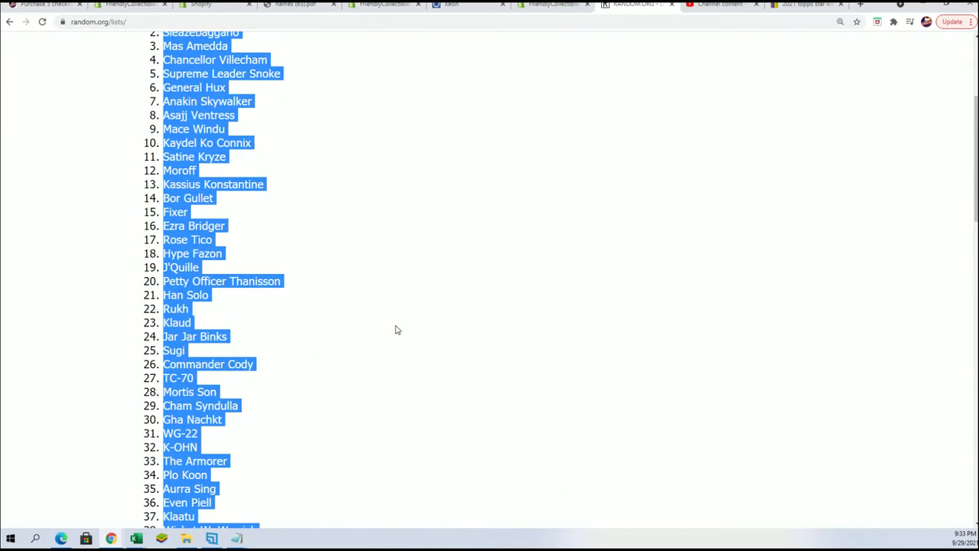
pyautogui.scroll(2, 397, 330)
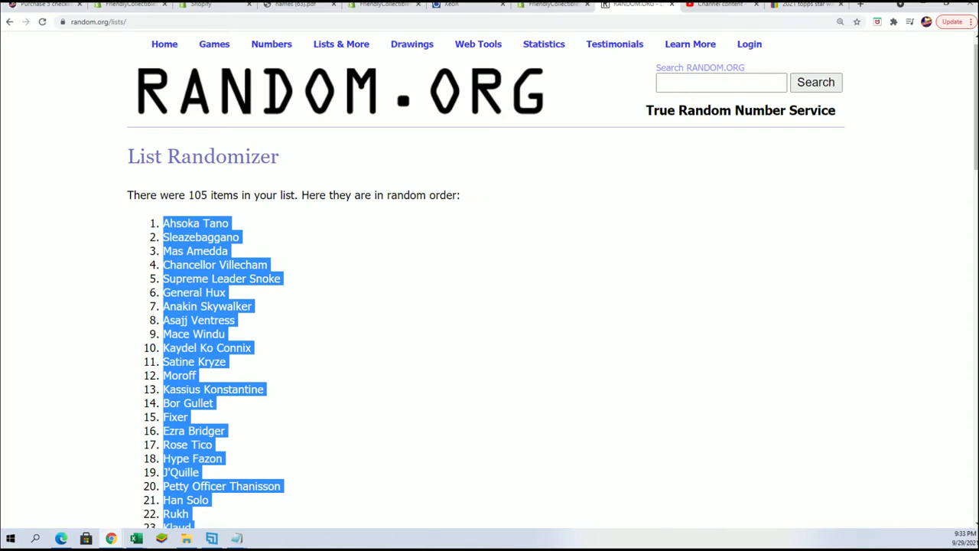
pyautogui.hotkey('alt', 'Tab')
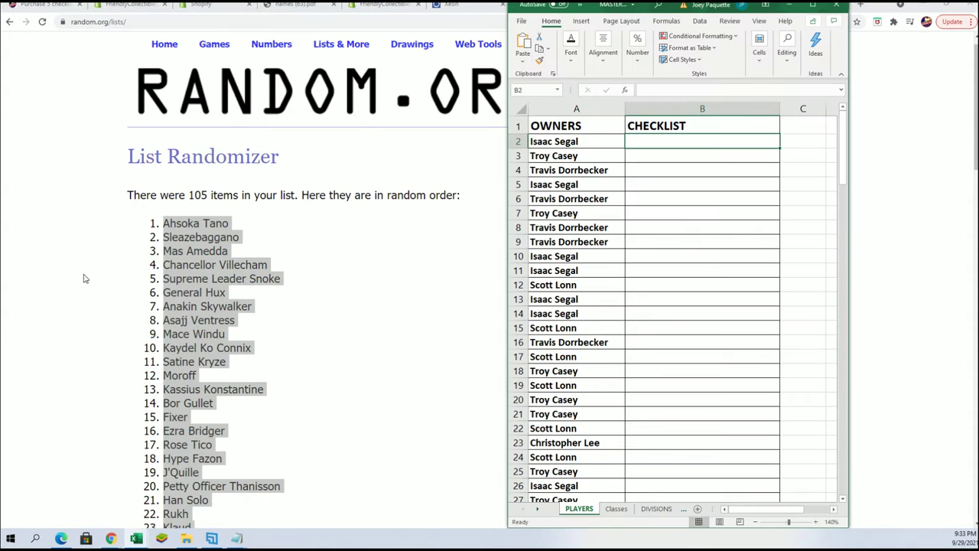
pyautogui.rightClick(640, 143)
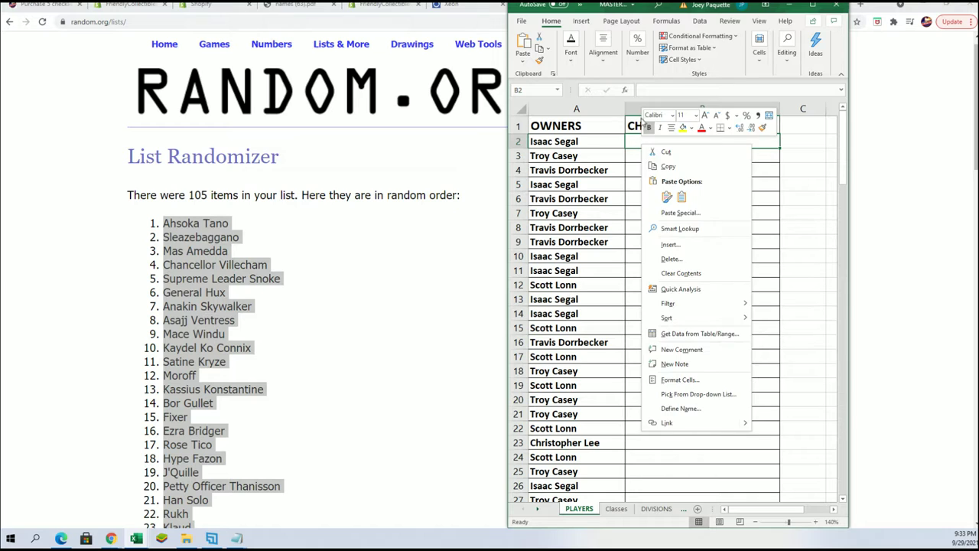
pyautogui.click(688, 212)
pyautogui.click(603, 156)
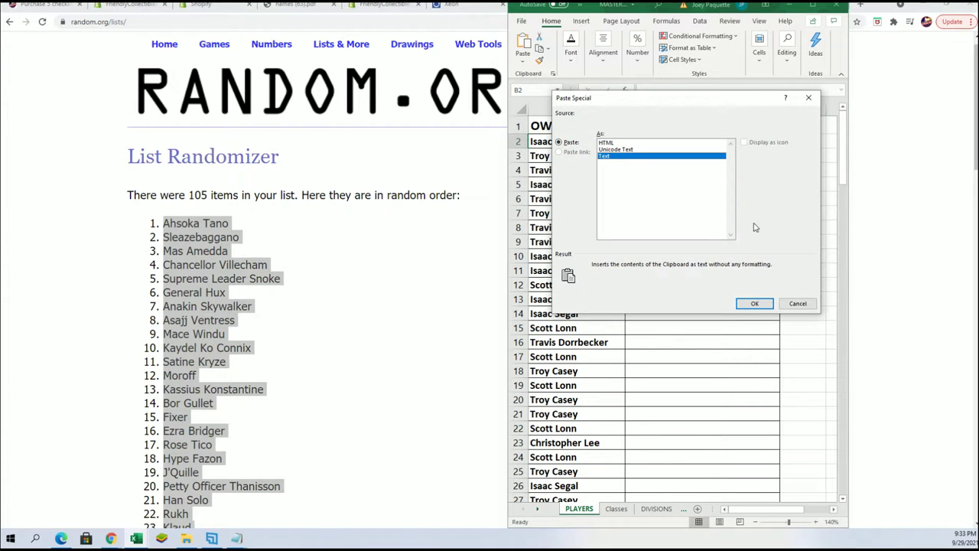
pyautogui.click(755, 303)
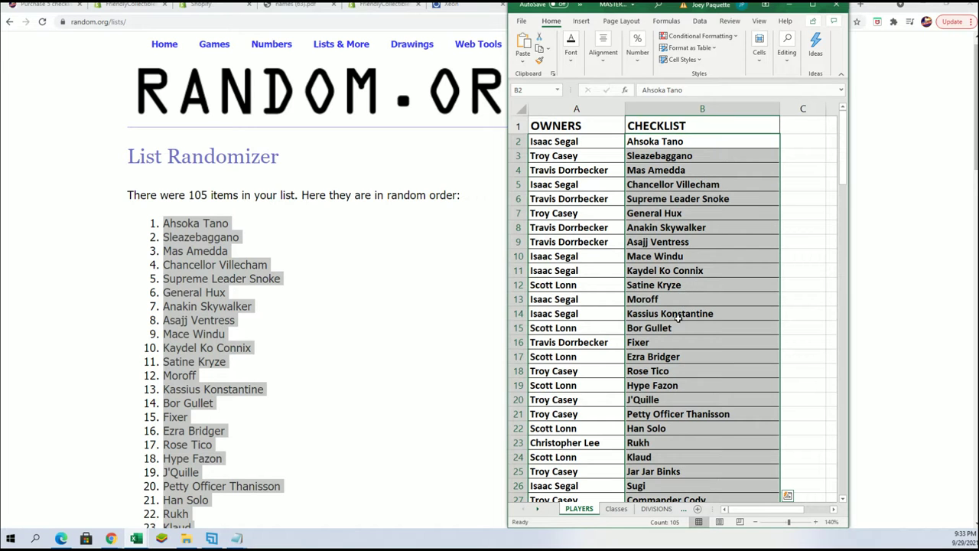
pyautogui.scroll(-1, 691, 407)
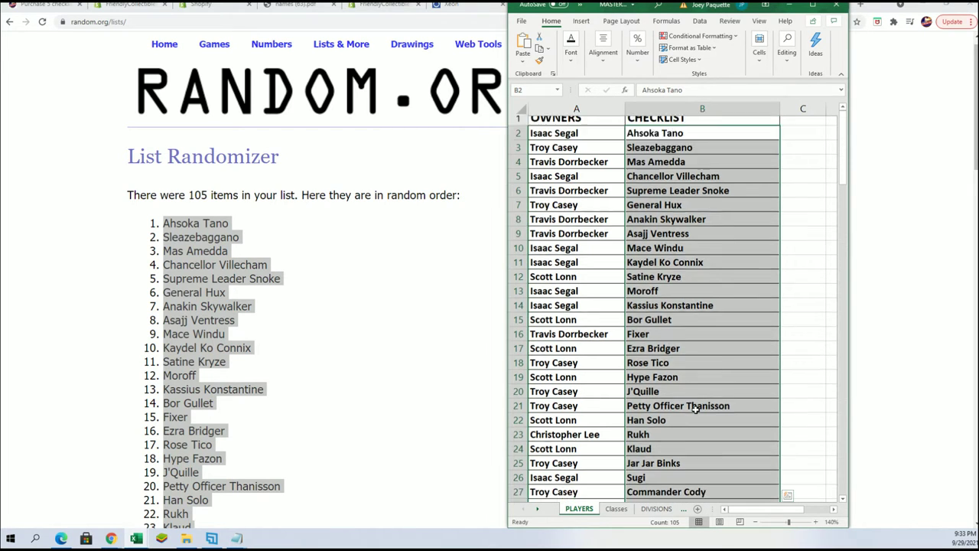
pyautogui.click(696, 382)
pyautogui.scroll(-3, 682, 409)
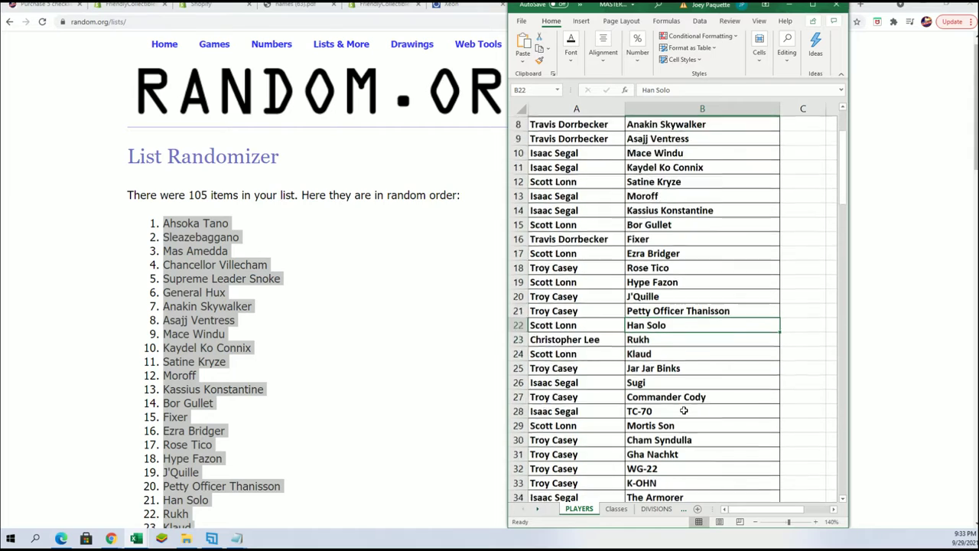
pyautogui.scroll(-3, 680, 418)
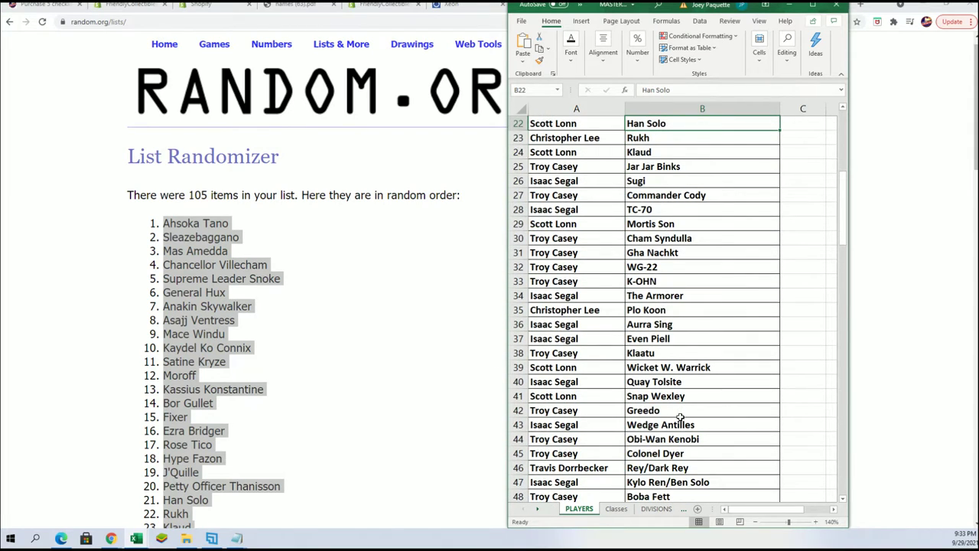
pyautogui.scroll(-3, 680, 417)
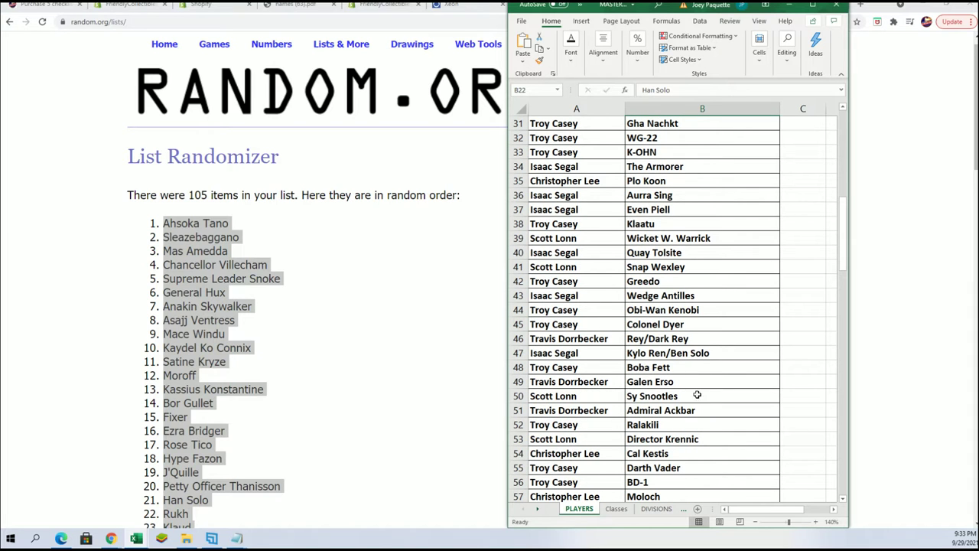
pyautogui.click(700, 337)
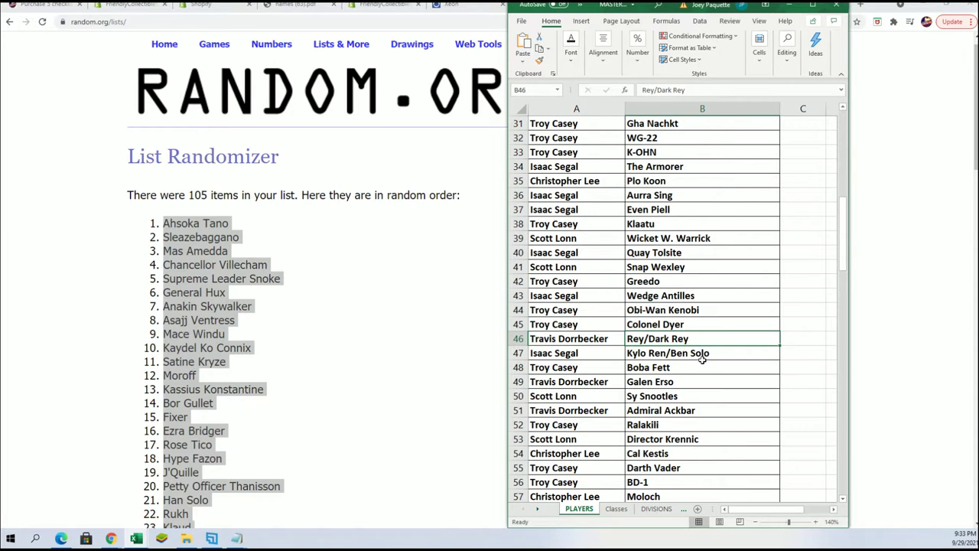
pyautogui.scroll(-2, 703, 359)
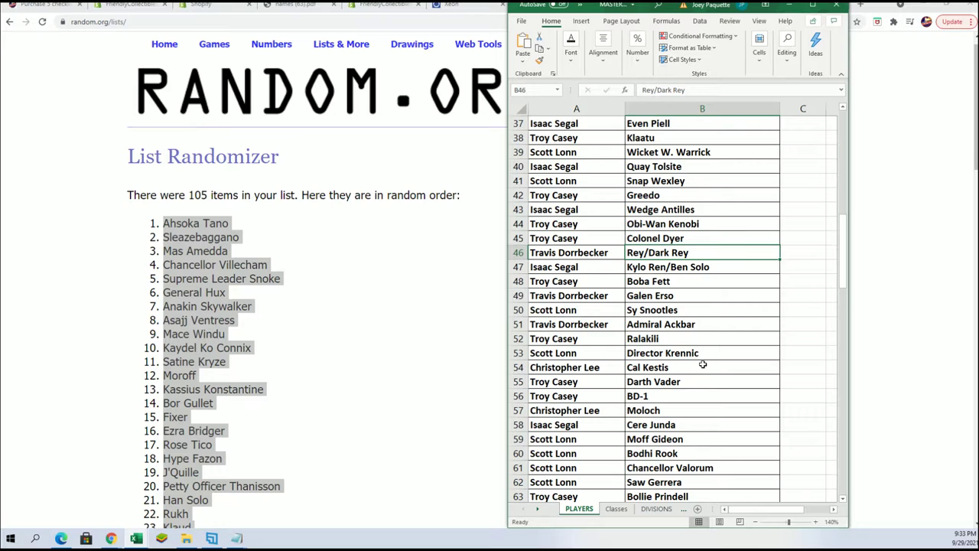
pyautogui.press('Down')
pyautogui.scroll(-2, 680, 360)
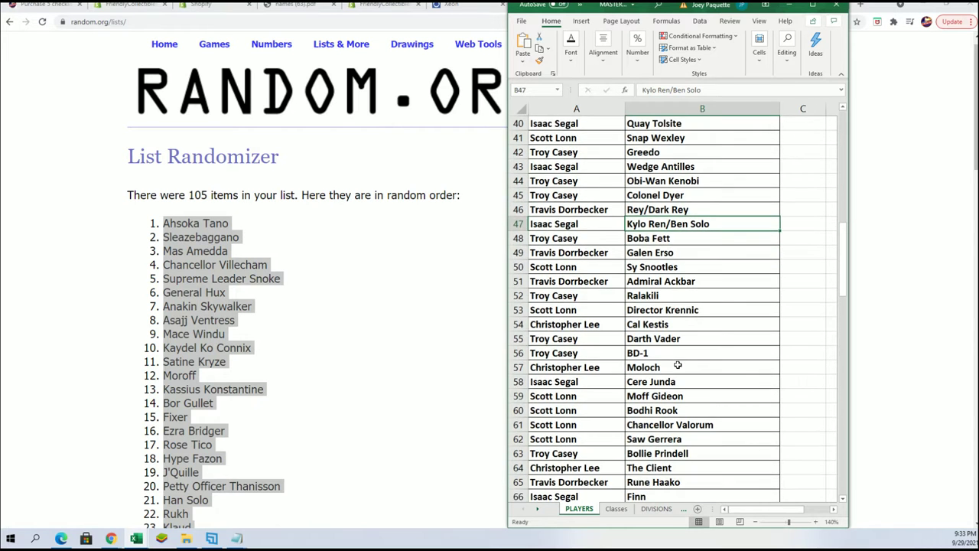
pyautogui.scroll(-3, 677, 367)
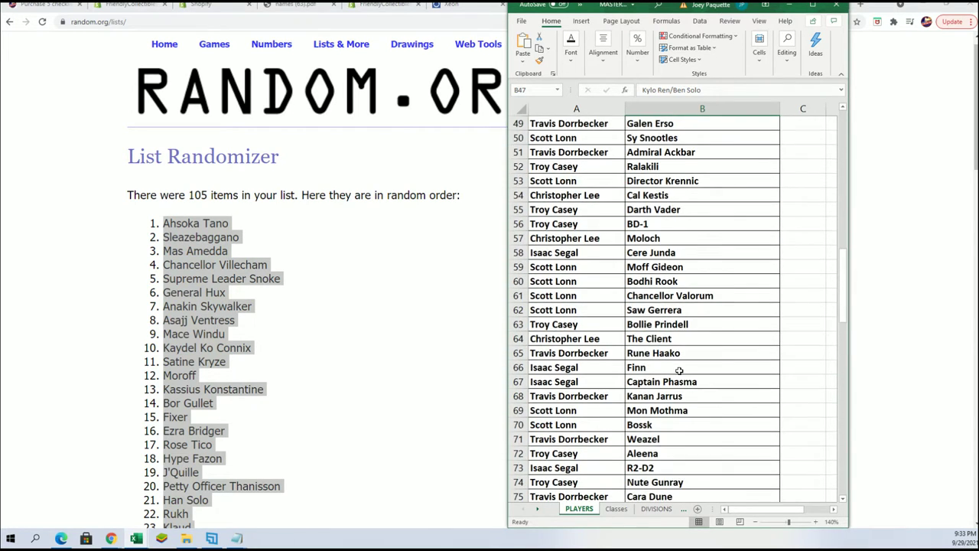
pyautogui.click(675, 323)
pyautogui.scroll(-3, 704, 360)
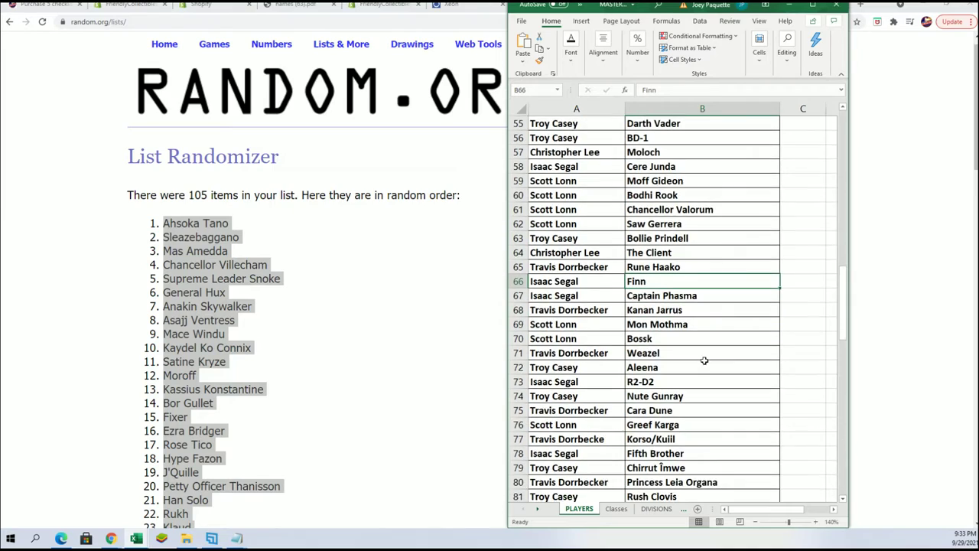
pyautogui.scroll(-3, 703, 361)
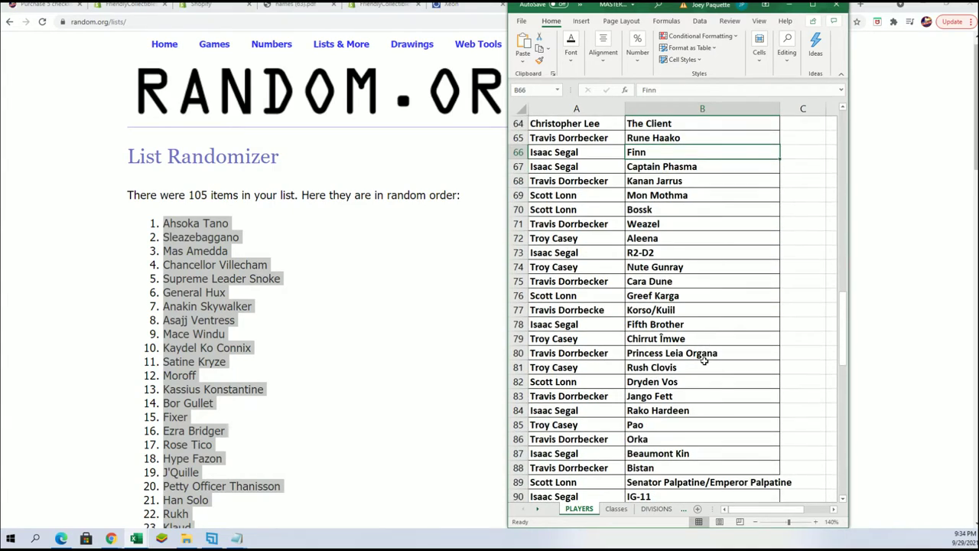
pyautogui.scroll(-4, 704, 360)
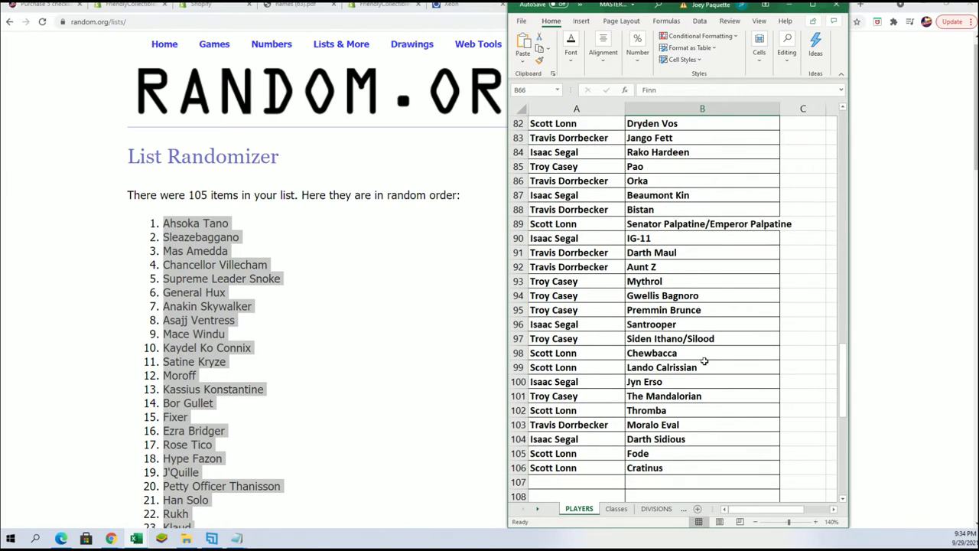
pyautogui.scroll(-2, 704, 360)
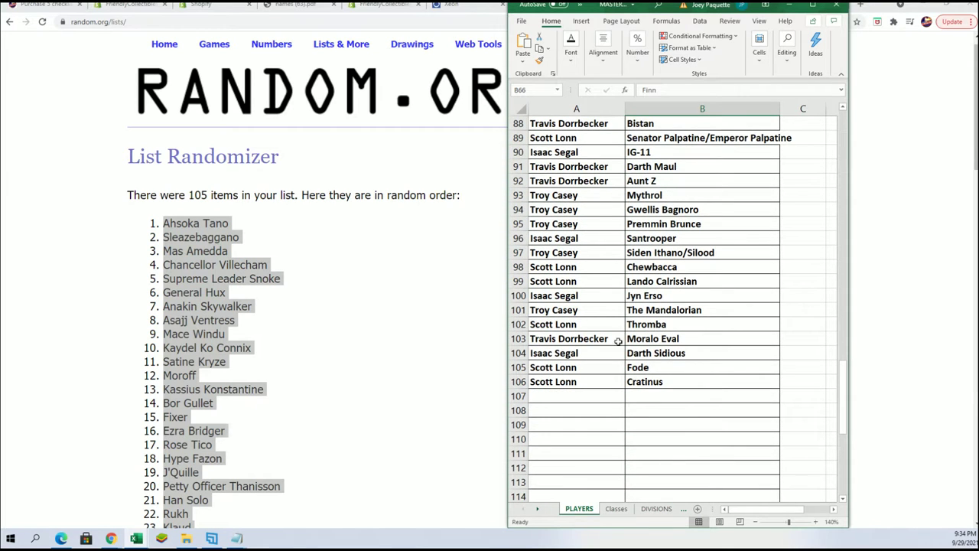
pyautogui.click(611, 310)
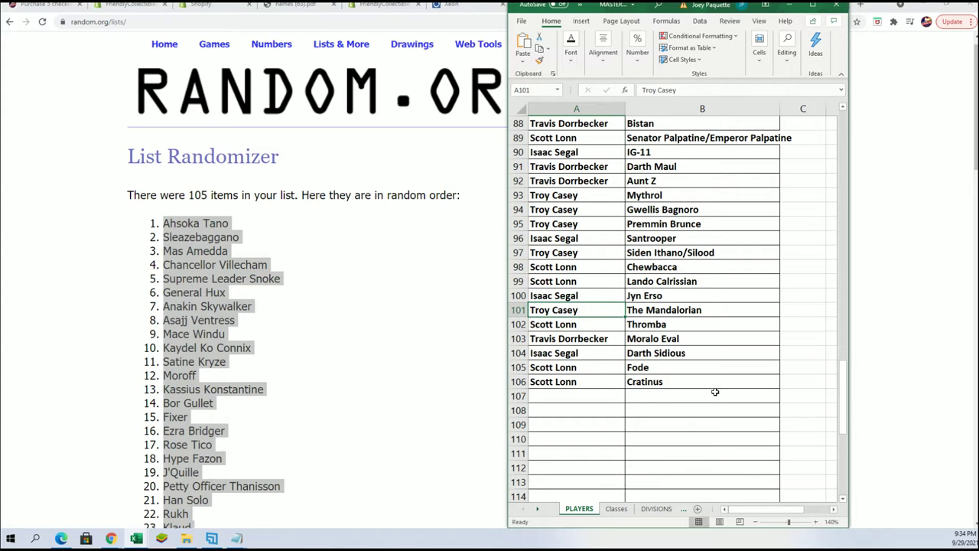
pyautogui.click(604, 297)
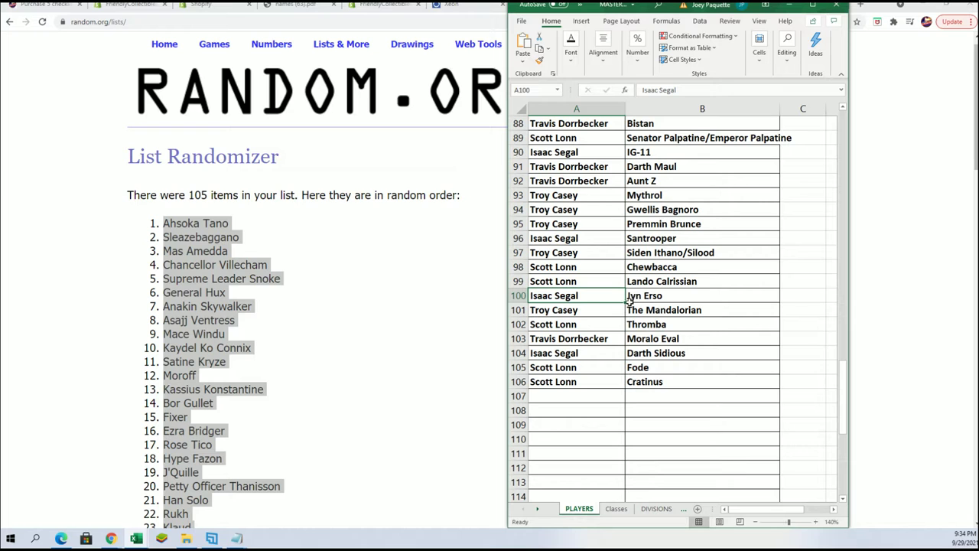
pyautogui.scroll(20, 652, 342)
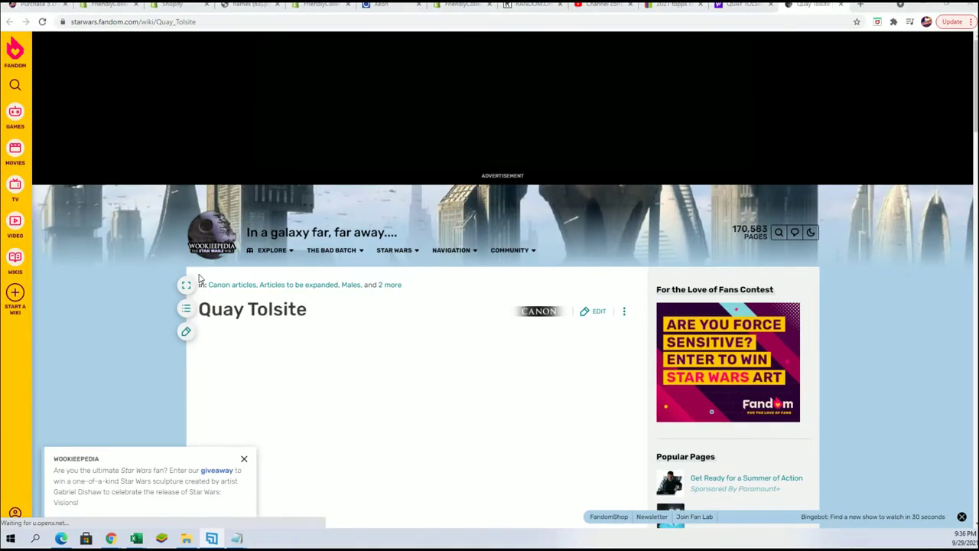
pyautogui.scroll(-2, 320, 296)
pyautogui.scroll(-3, 320, 296)
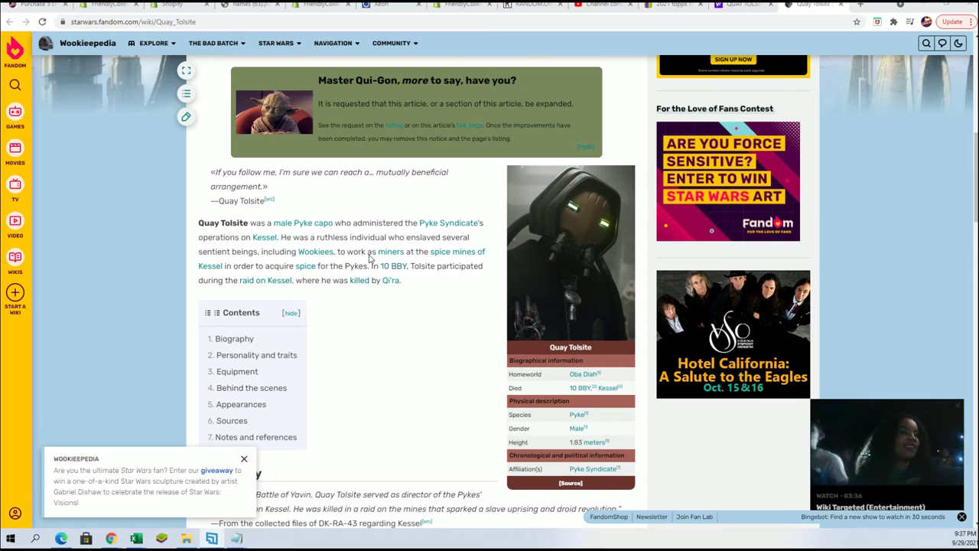
pyautogui.moveTo(283, 239)
pyautogui.mouseDown()
pyautogui.moveTo(334, 252)
pyautogui.moveTo(419, 252)
pyautogui.mouseUp()
pyautogui.click(443, 311)
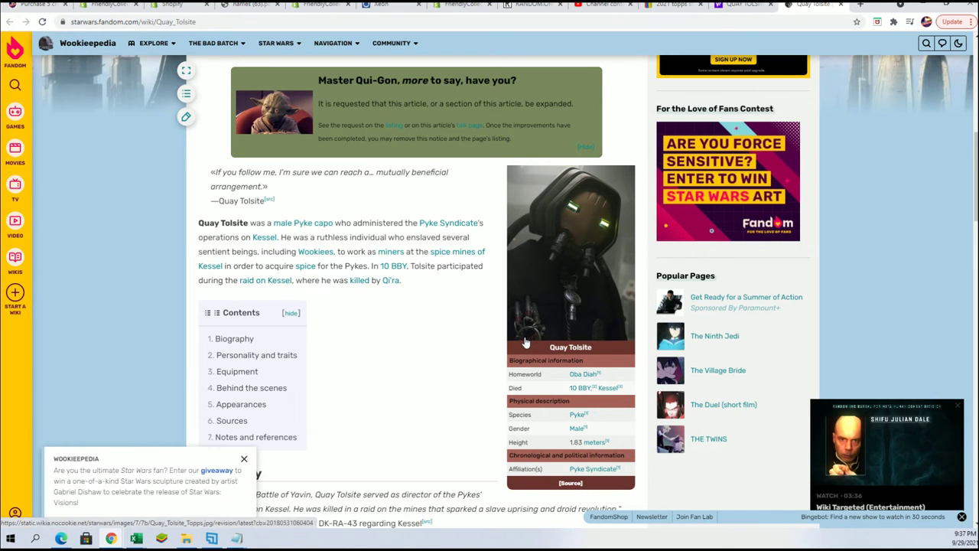
pyautogui.scroll(-3, 448, 360)
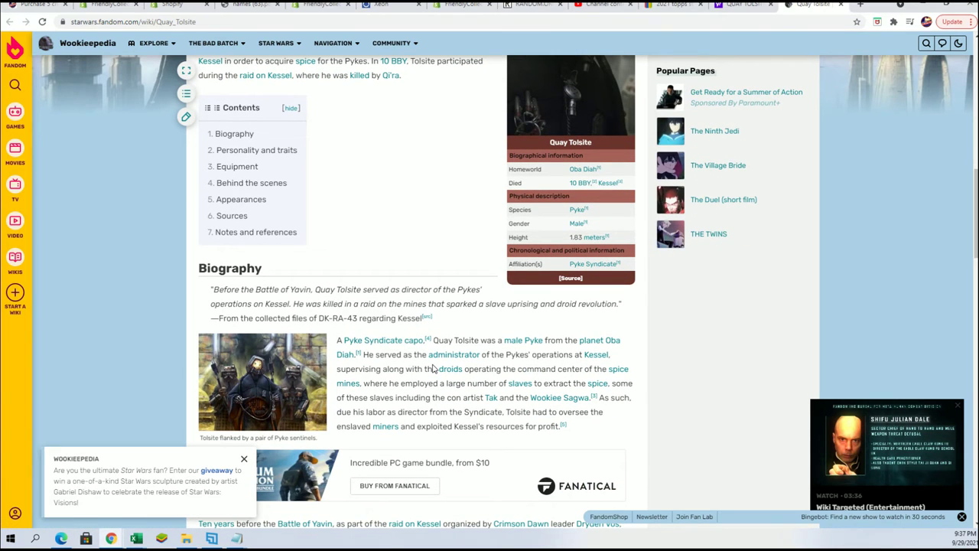
pyautogui.scroll(-1, 433, 369)
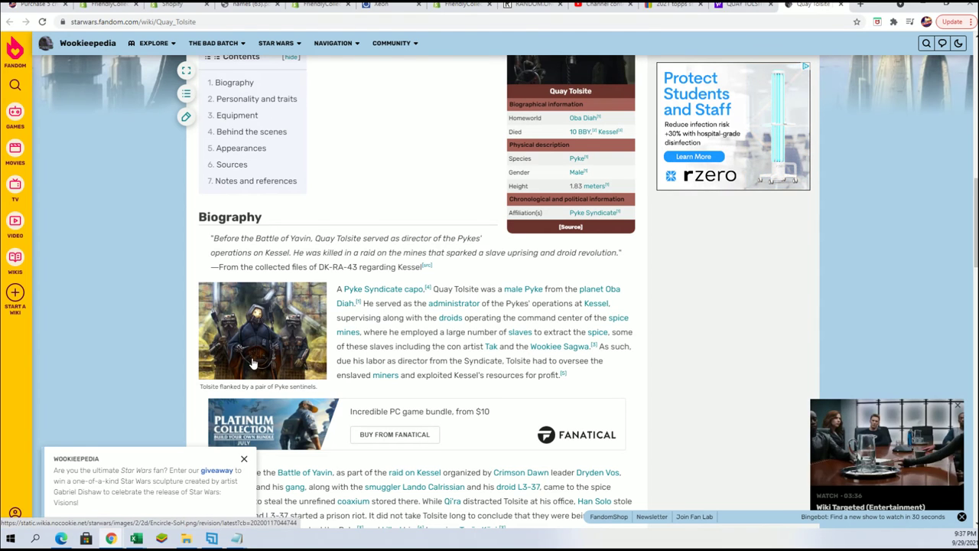
pyautogui.scroll(-1, 385, 357)
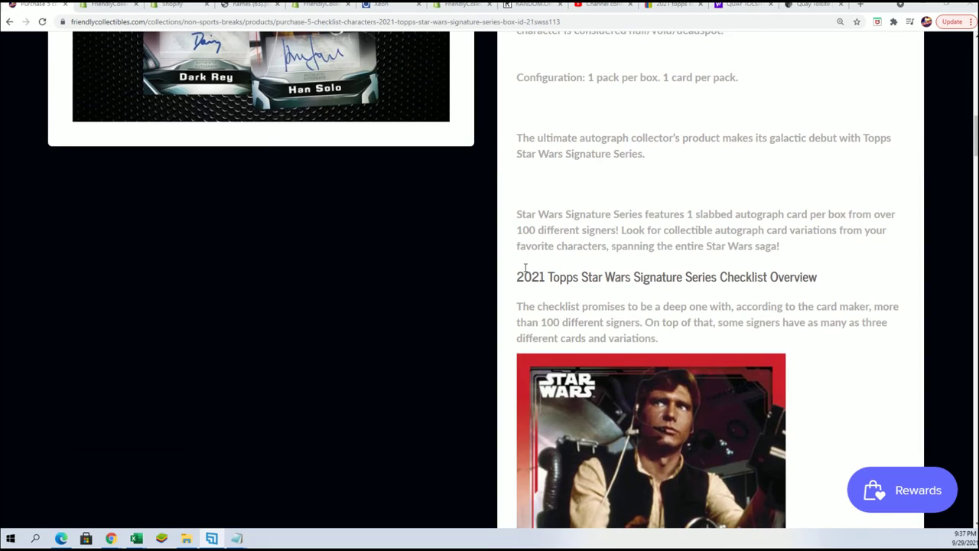
# Scroll the Signature Series Box 21SWSS113 page down to the checklist's end near Add to Cart.
pyautogui.scroll(4, 525, 267)
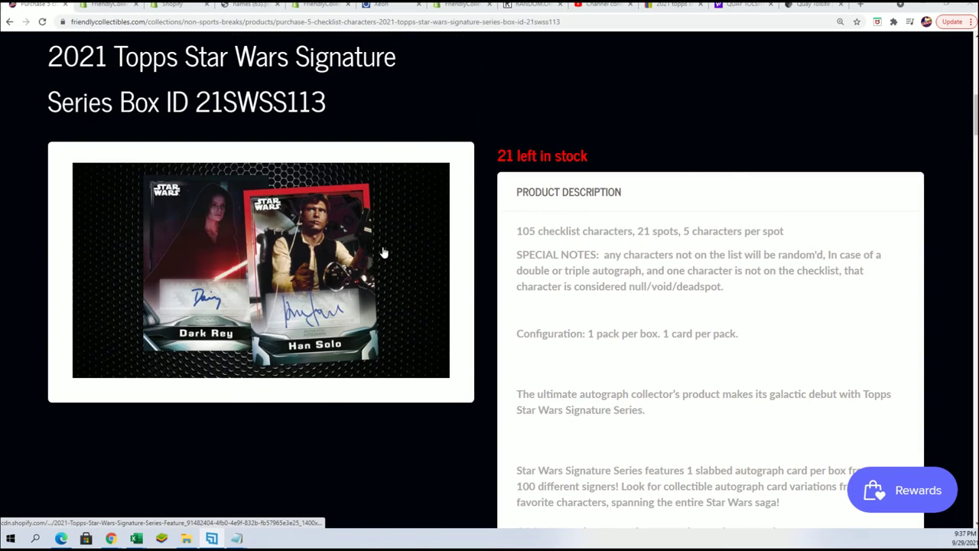
pyautogui.scroll(-2, 485, 285)
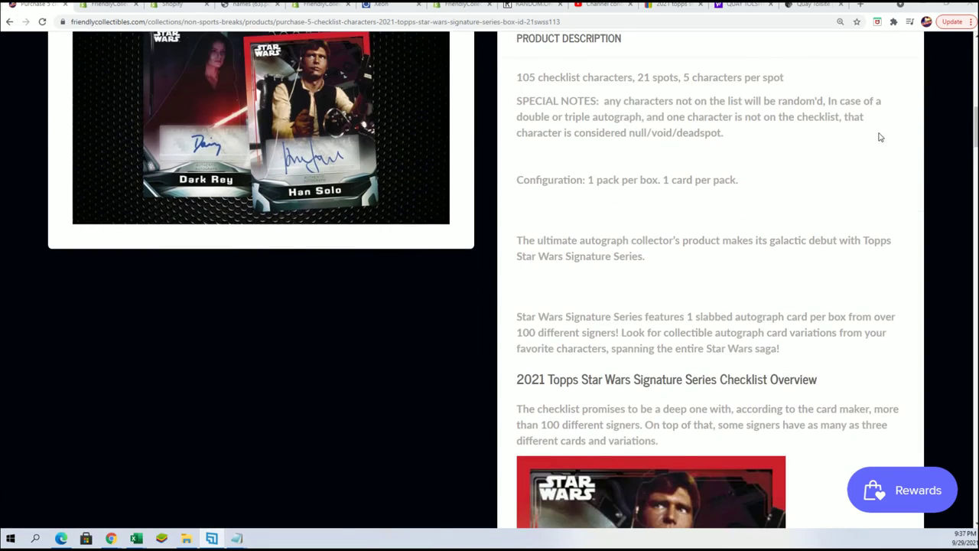
pyautogui.moveTo(970, 130)
pyautogui.mouseDown()
pyautogui.moveTo(965, 416)
pyautogui.moveTo(885, 511)
pyautogui.mouseUp()
pyautogui.scroll(3, 92, 390)
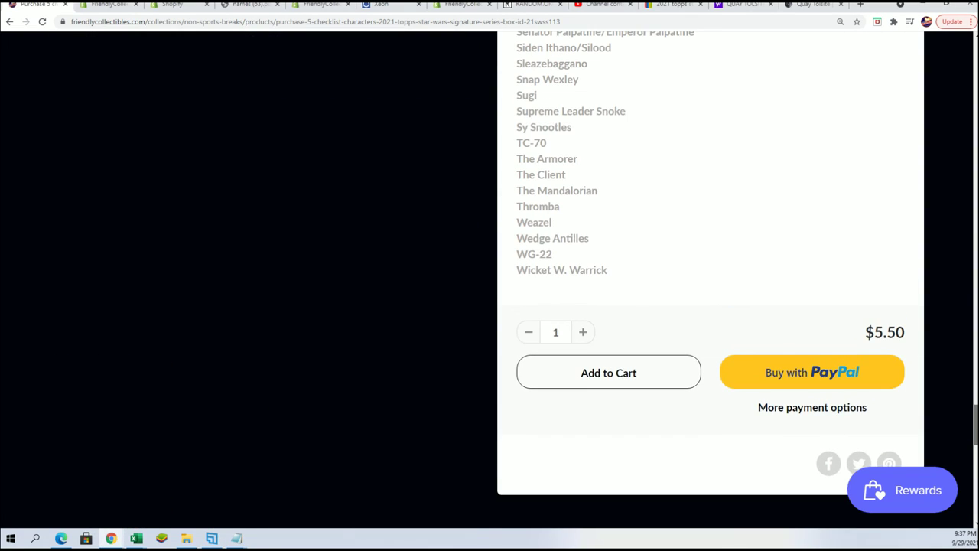